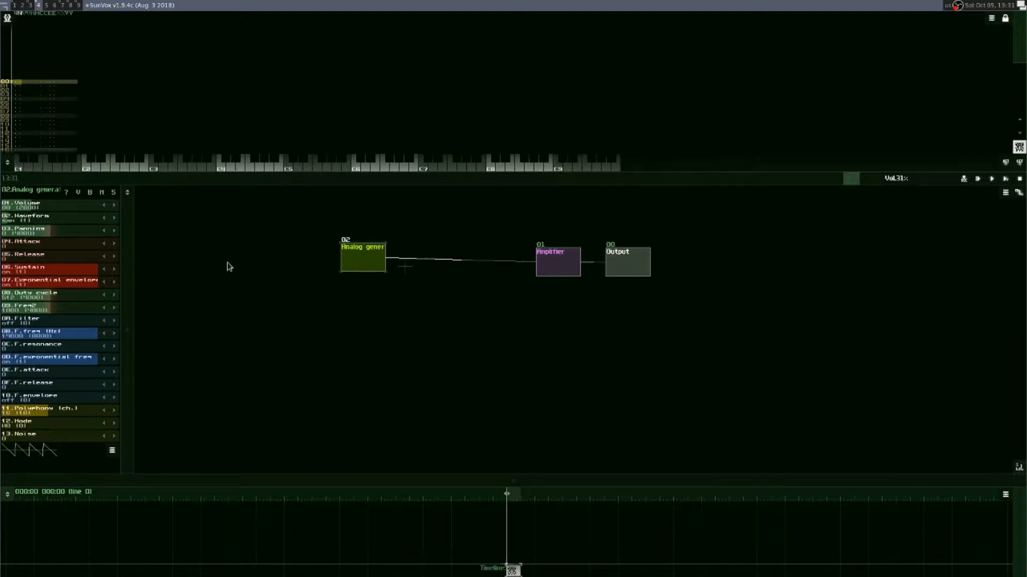
Step: Audition the Analog generator by playing notes in different octaves of the on-screen keyboard
key("F4")
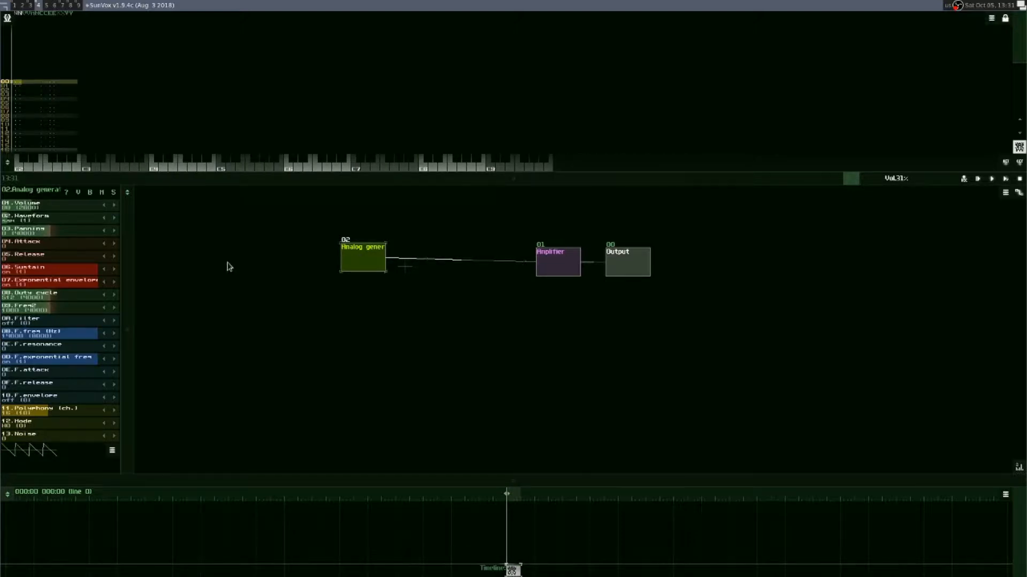
key("F4")
key("F4")
key("F3")
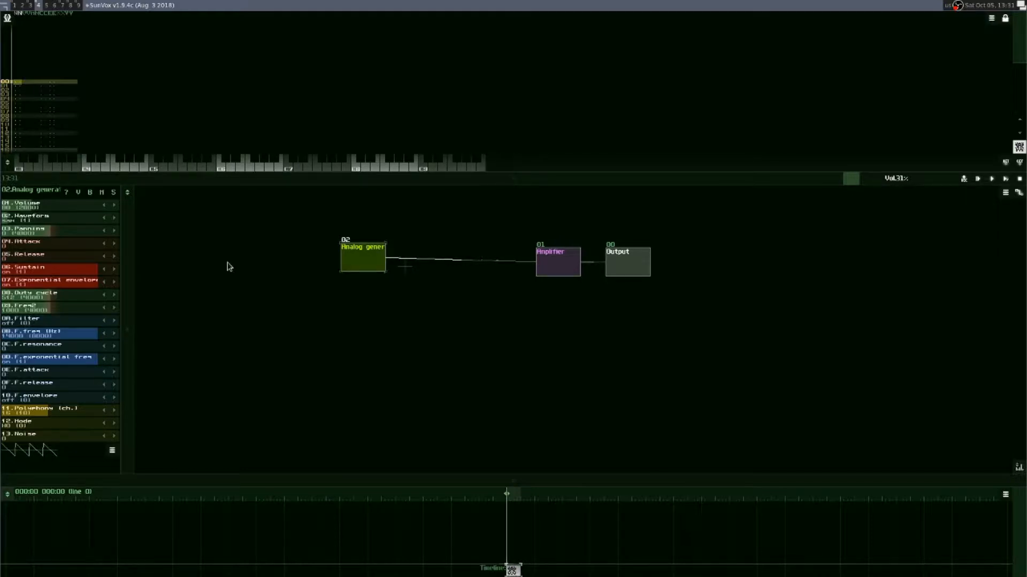
key("q")
key("q")
key("F1")
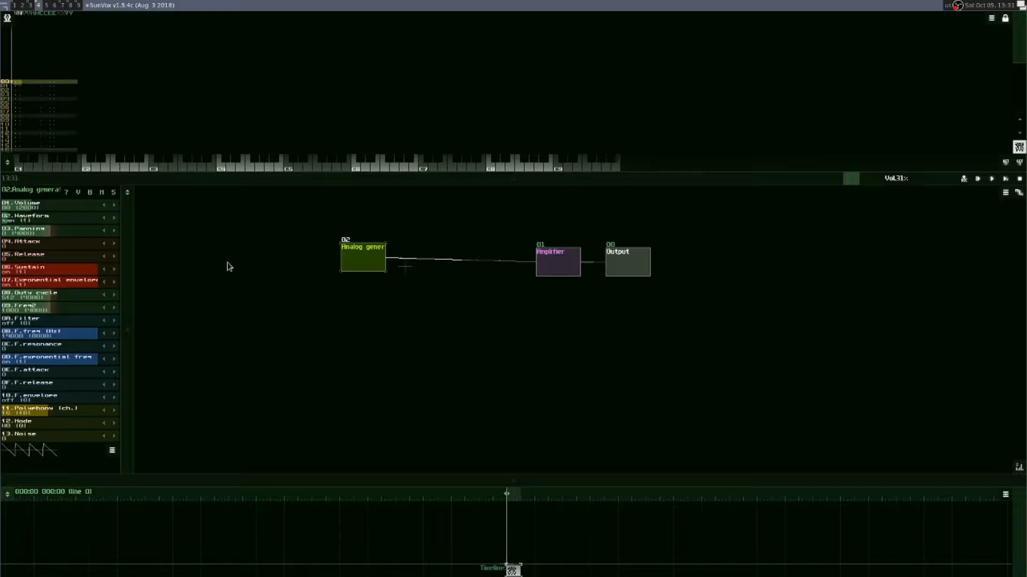
key("q")
Step: Try raising the Analog generator's Freq2 to 1005 while playing a note, and return it to its default
left_click(114, 309)
left_click(114, 309)
left_click(114, 309)
left_click(114, 309)
key("z")
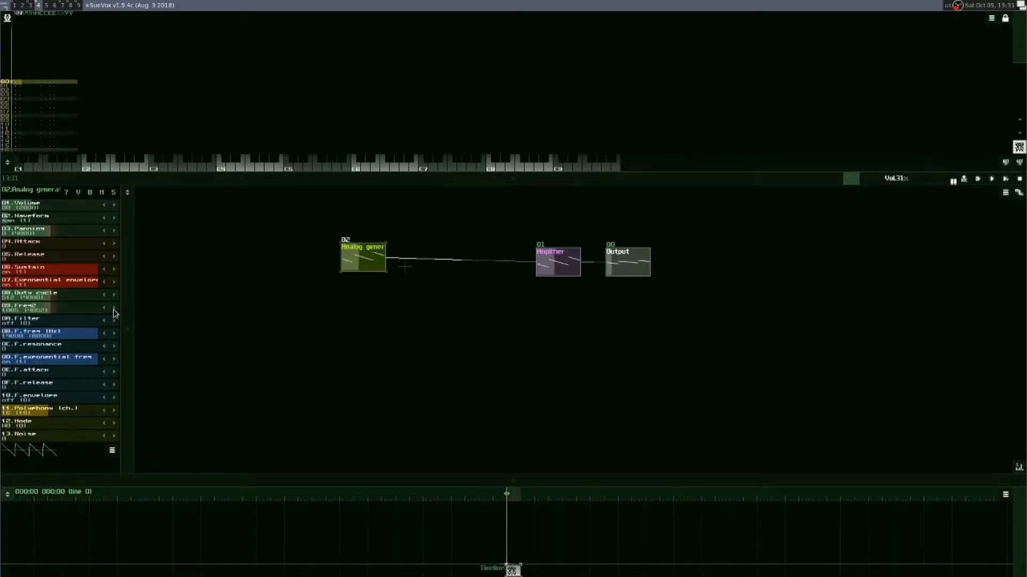
left_click(113, 310)
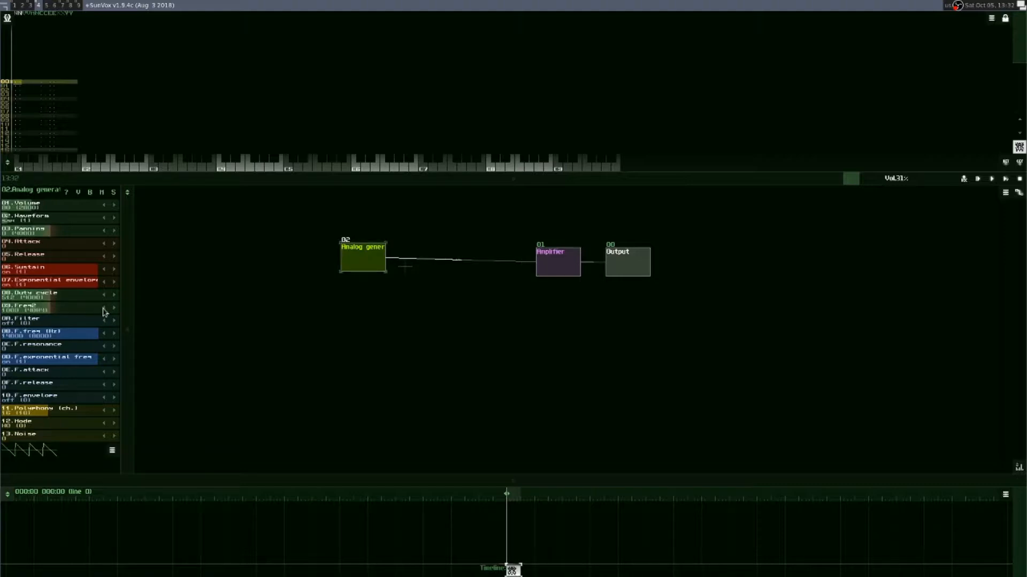
Step: Play a held note and raise the Analog generator's Freq2 in small increments to about 1028
key("z")
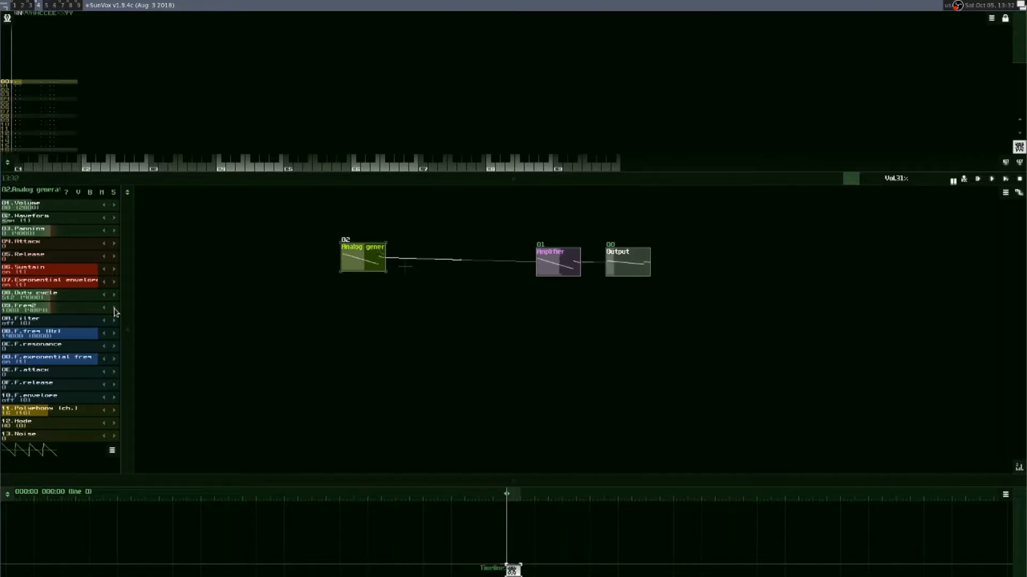
left_click(114, 309)
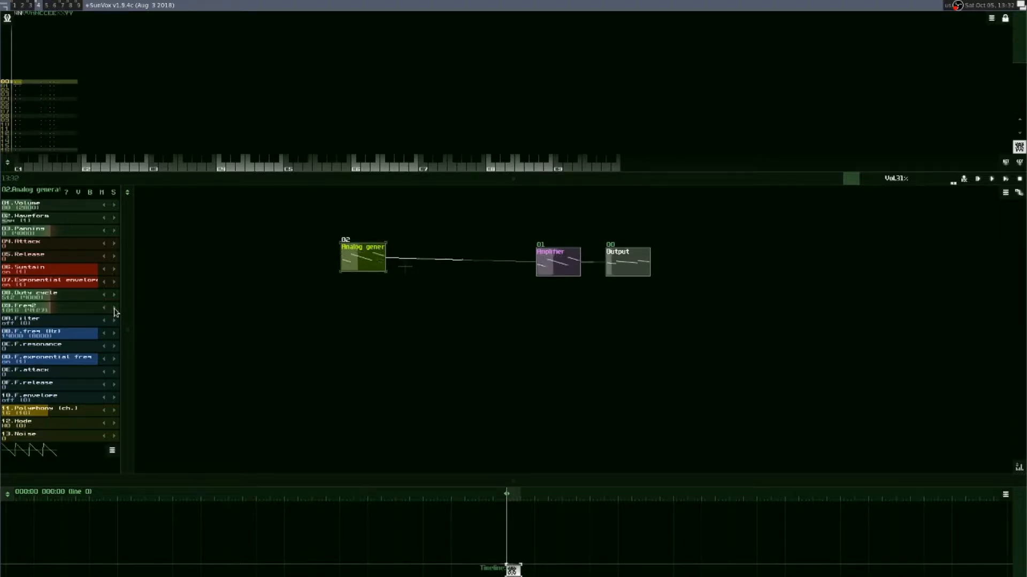
left_click(114, 309)
left_click(114, 309)
left_click(115, 310)
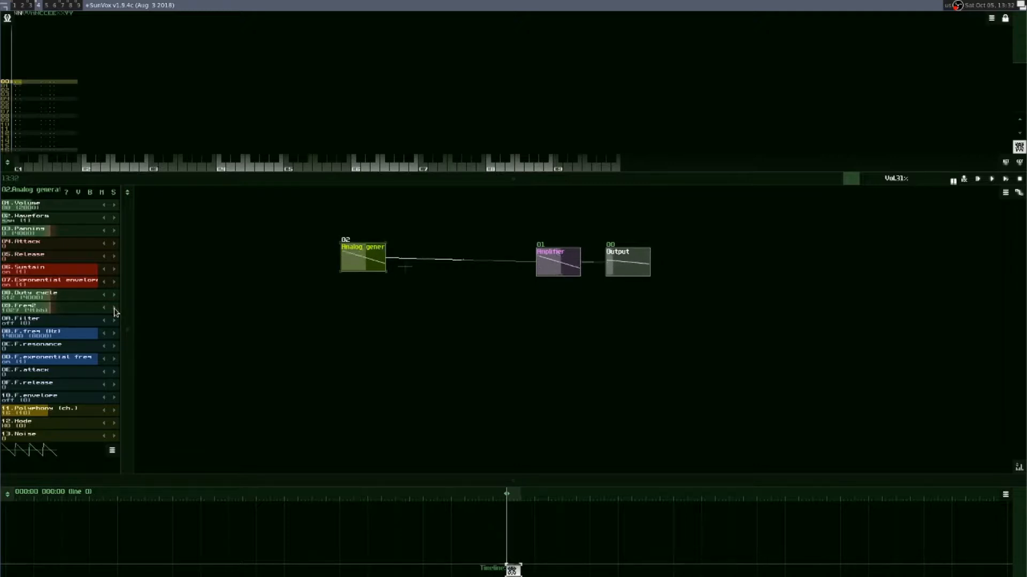
left_click(115, 310)
left_click(114, 310)
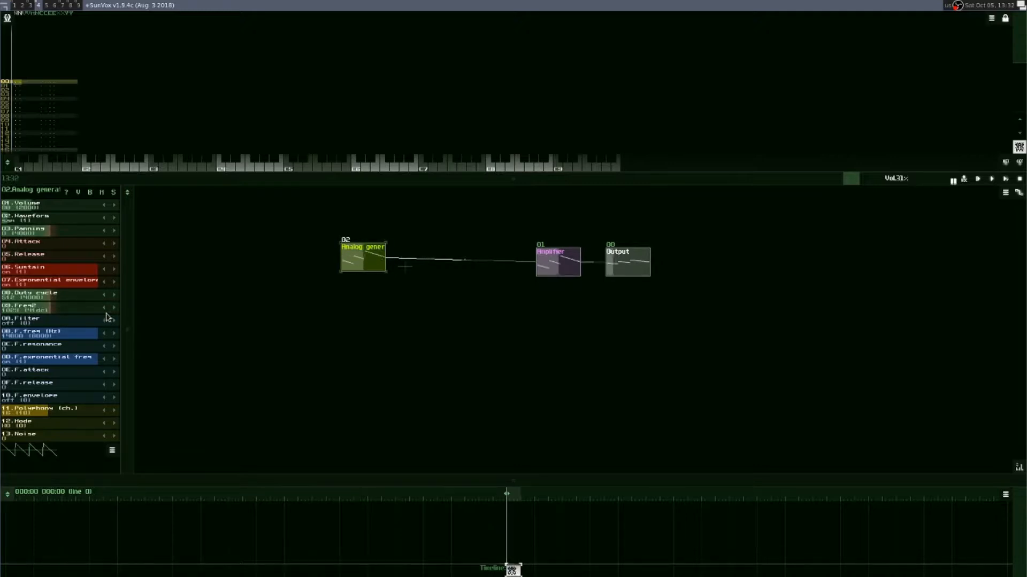
left_click(104, 310)
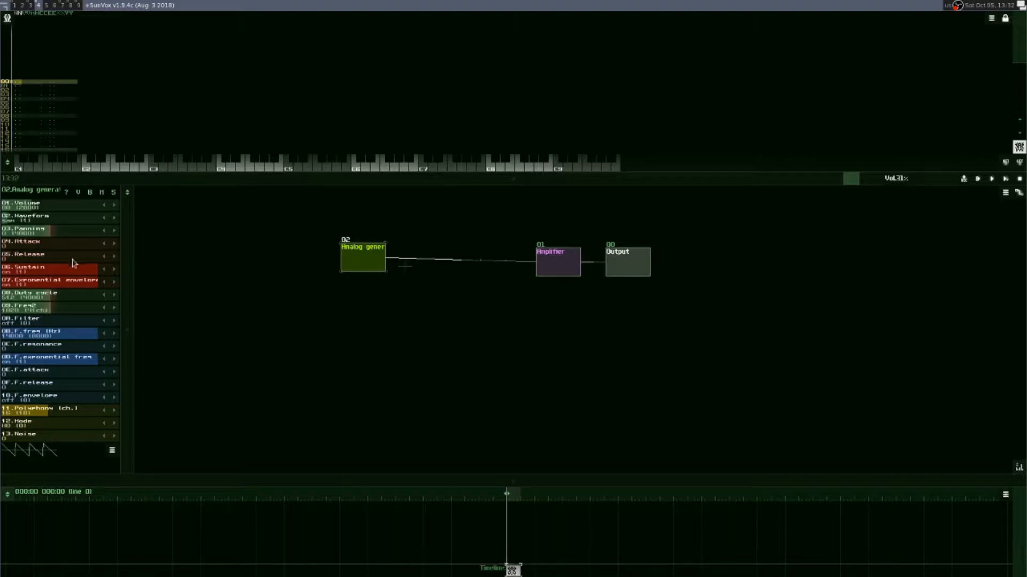
Step: Lower the Analog generator's Finetune slightly in its module properties
double_click(353, 266)
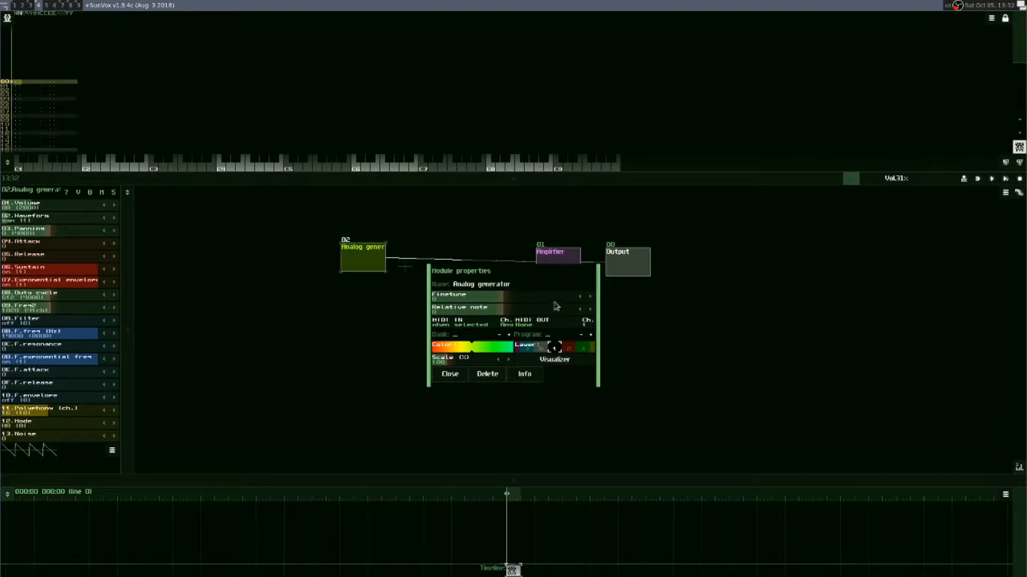
left_click(580, 298)
left_click(580, 298)
left_click(581, 299)
left_click(581, 300)
left_click(580, 297)
left_click(449, 374)
Step: Move the Analog generator level with the Amplifier module and play a note to hear it
mouse_move(366, 269)
left_mouse_down()
mouse_move(354, 270)
mouse_move(368, 272)
left_mouse_up()
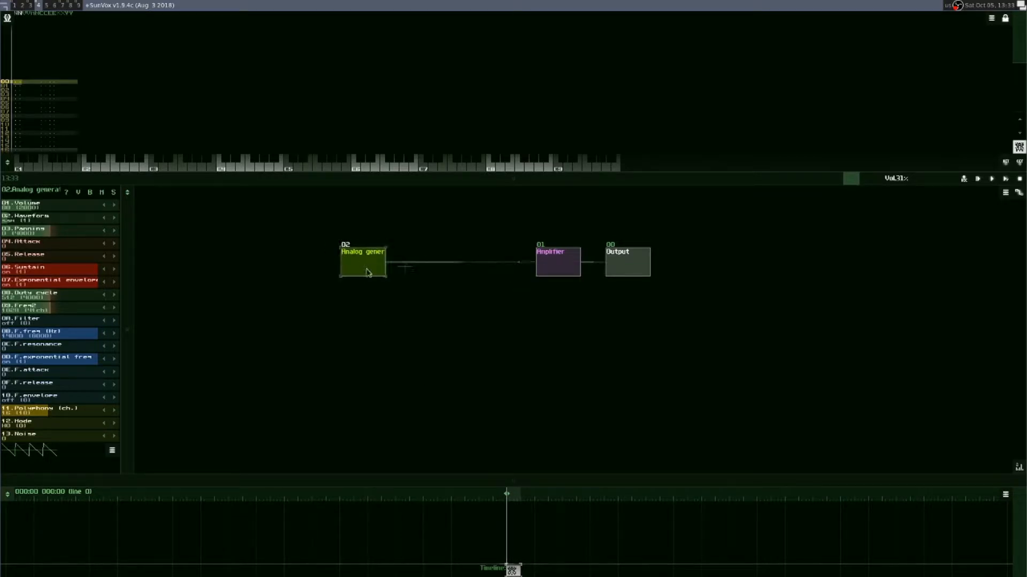
key("z")
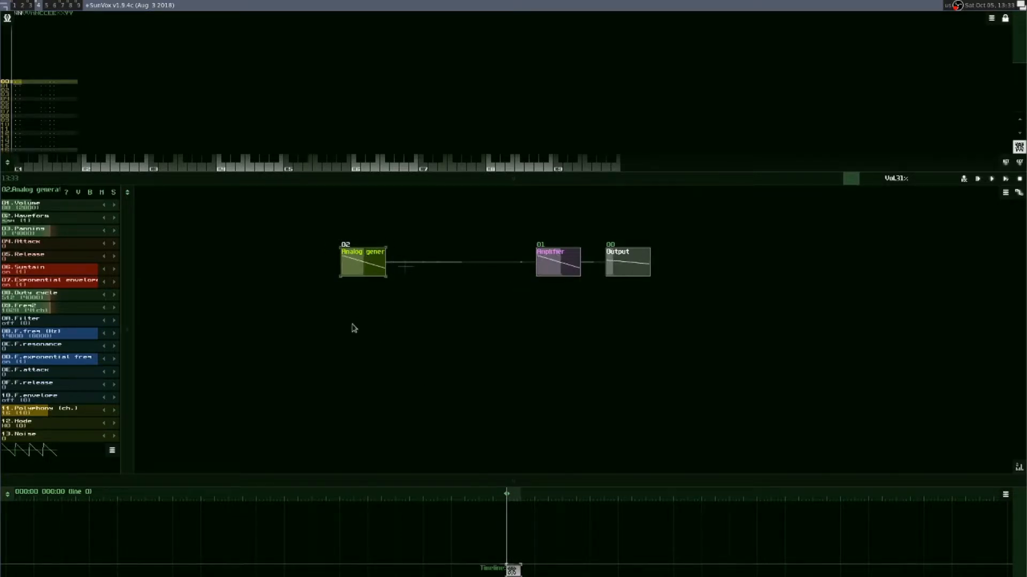
key("z")
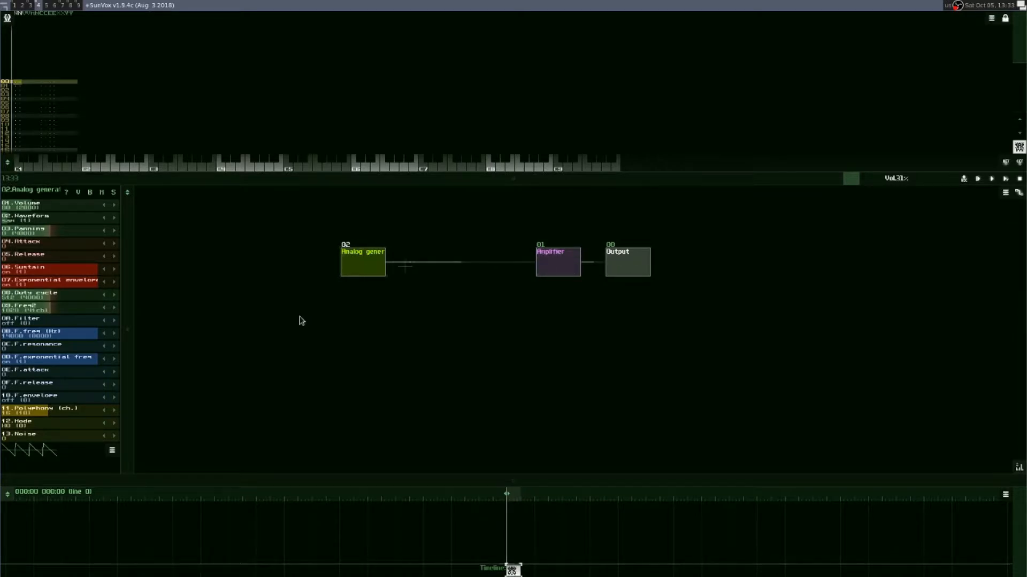
Step: Set the generator's filter to LP 12dB with F.freq at about 2340 Hz, and play low notes through it
left_click(114, 322)
left_click_drag(95, 335, 14, 336)
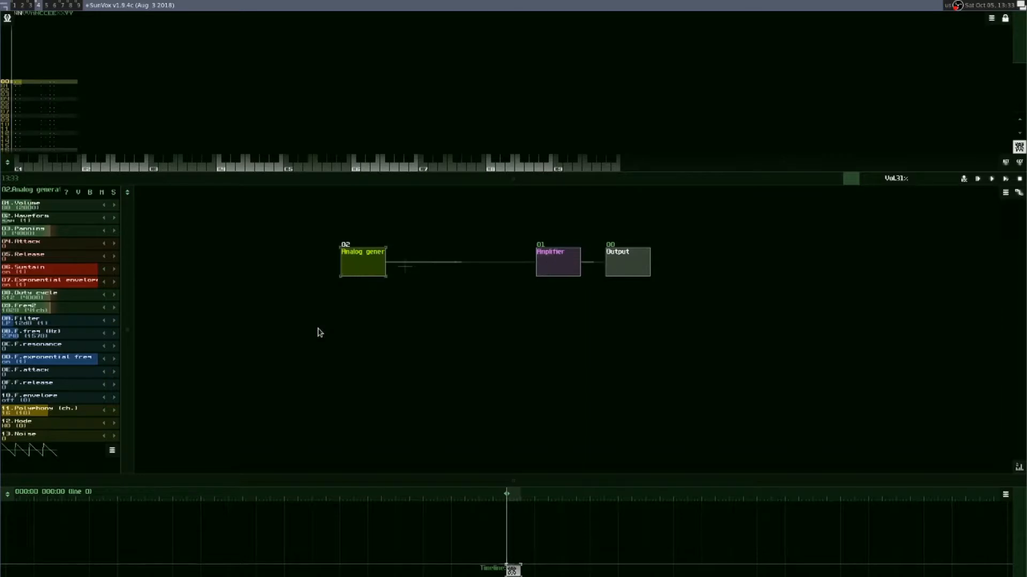
key("F3")
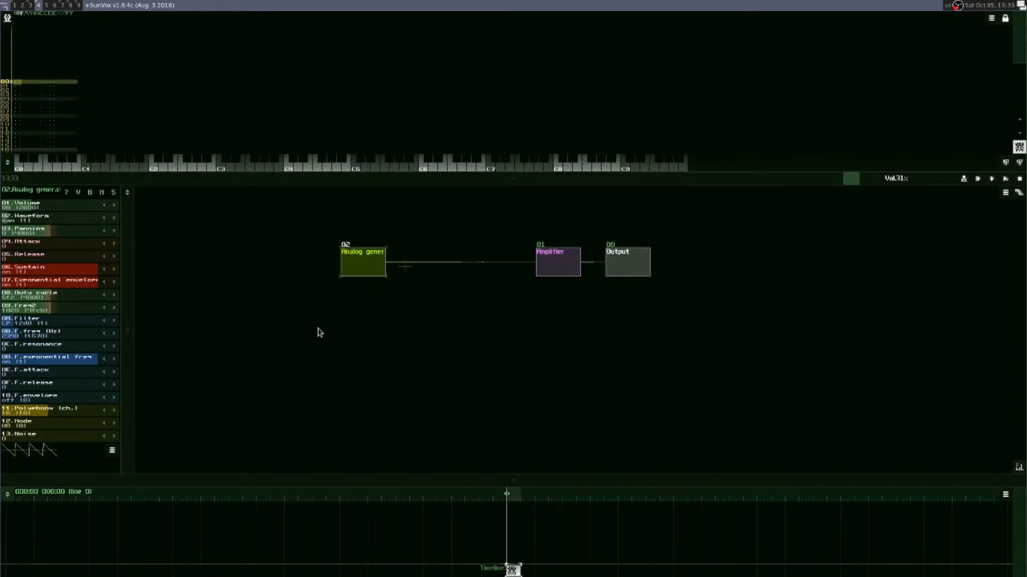
key("b")
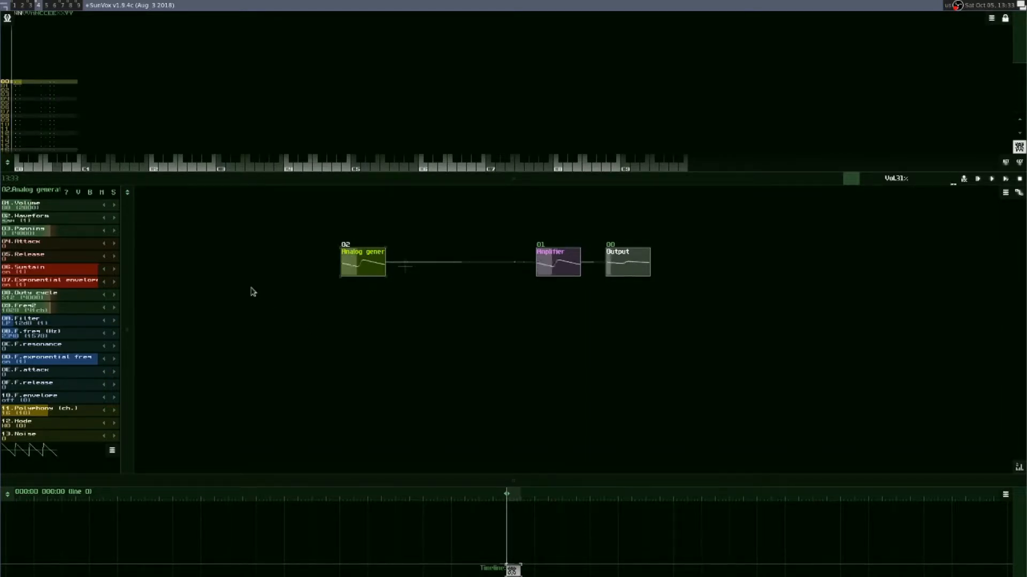
key("m")
key("d")
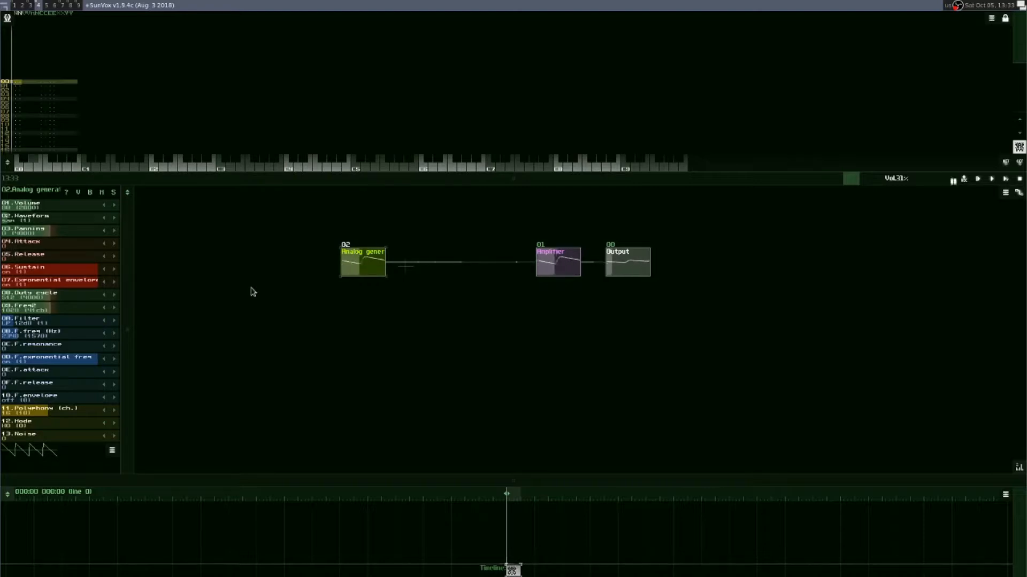
key("b")
key("m")
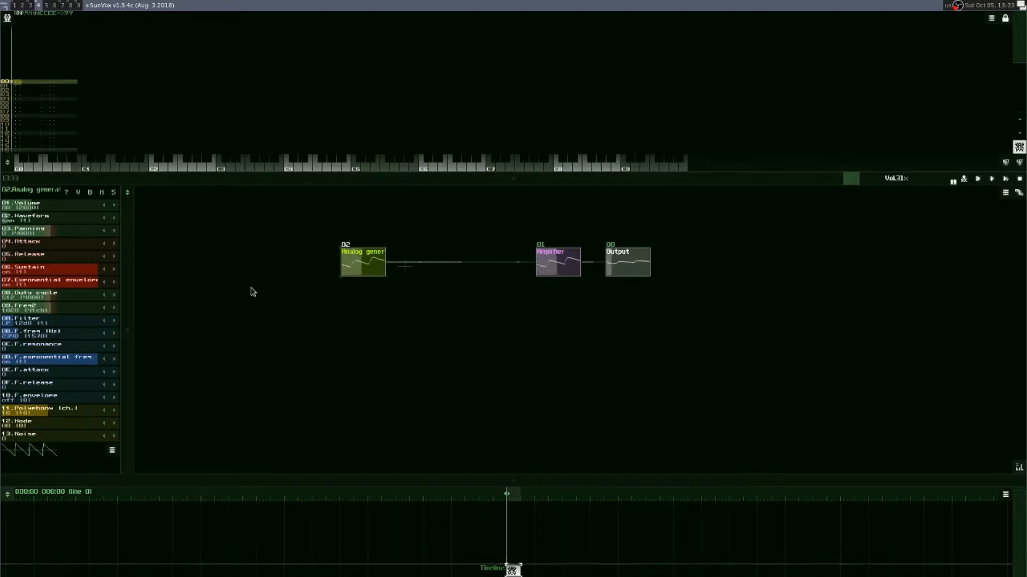
key("d")
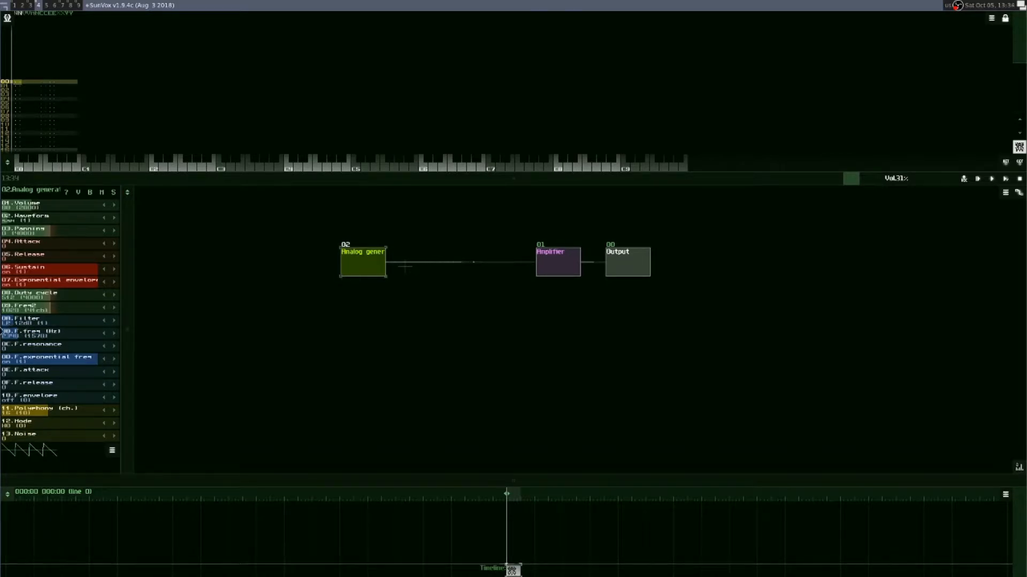
key("d")
left_click_drag(51, 324, 79, 325)
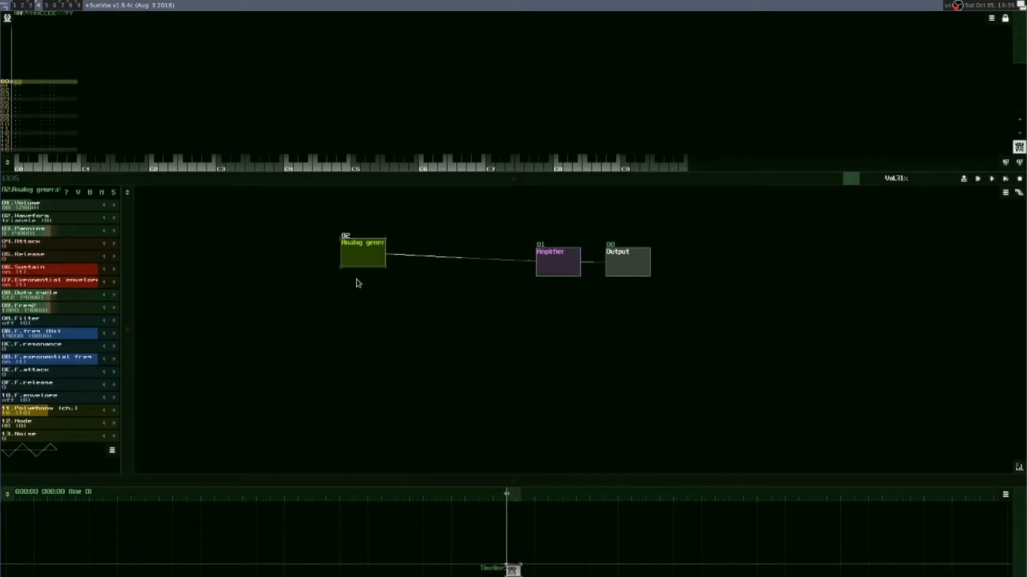
Step: Set the Analog generator's waveform to saw and its filter to LP 12dB with F.freq at about 2036 Hz
left_click(115, 219)
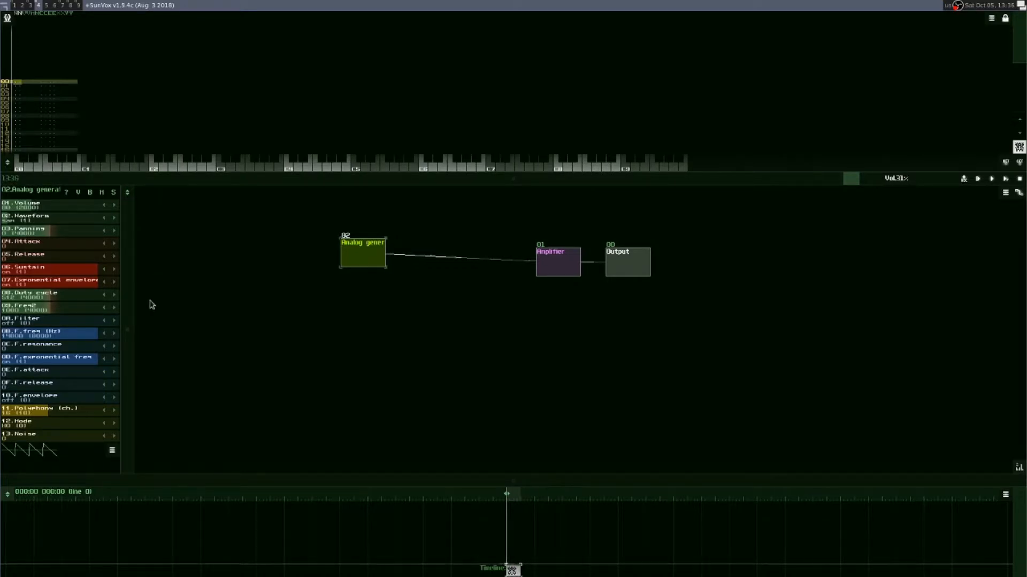
left_click(114, 321)
left_click_drag(80, 338, 39, 337)
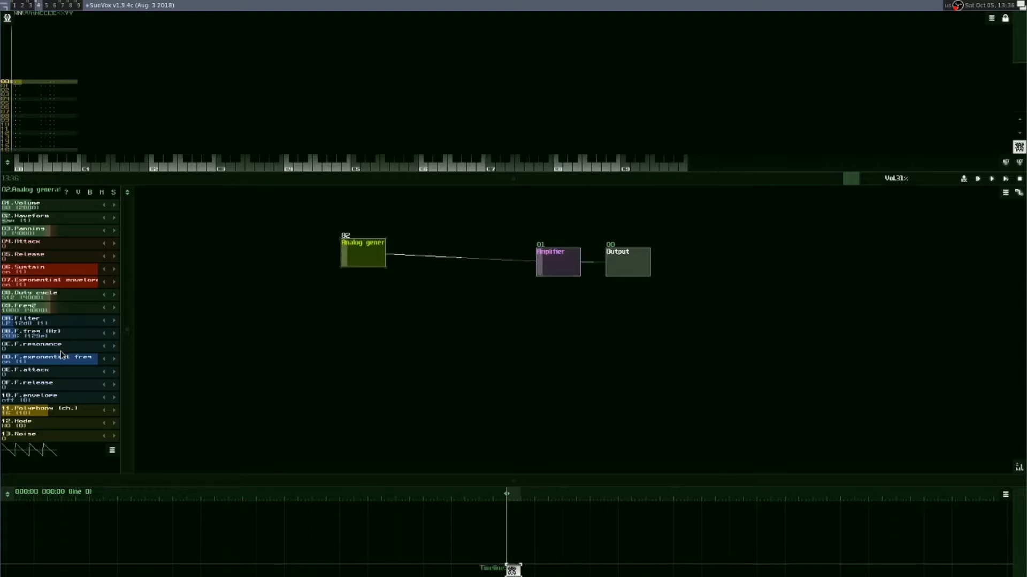
Step: Raise F.freq to about 3284 Hz and set F.envelope to sustainOFF, comparing against the envelope switched off
left_click(115, 401)
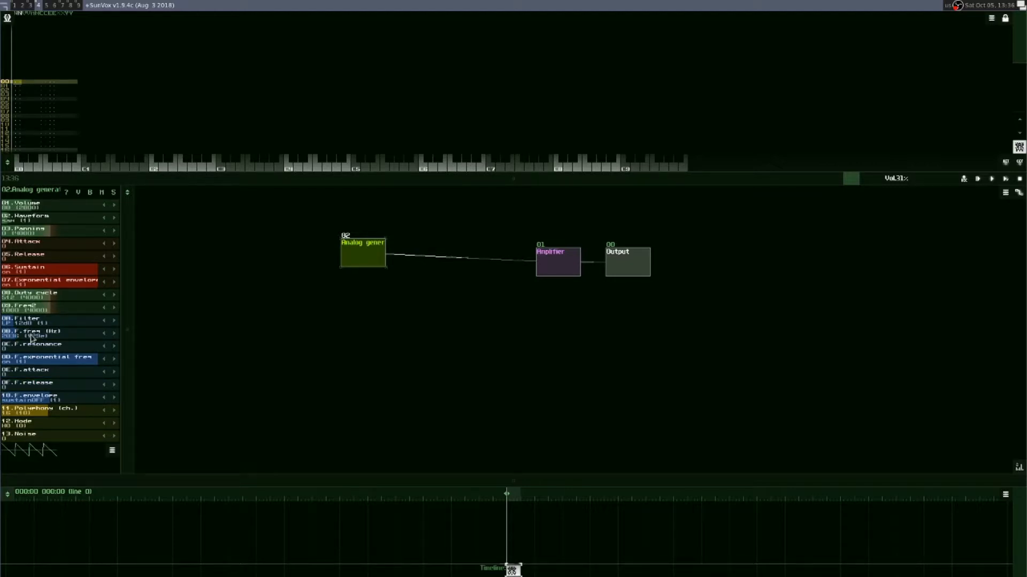
left_click(2, 396)
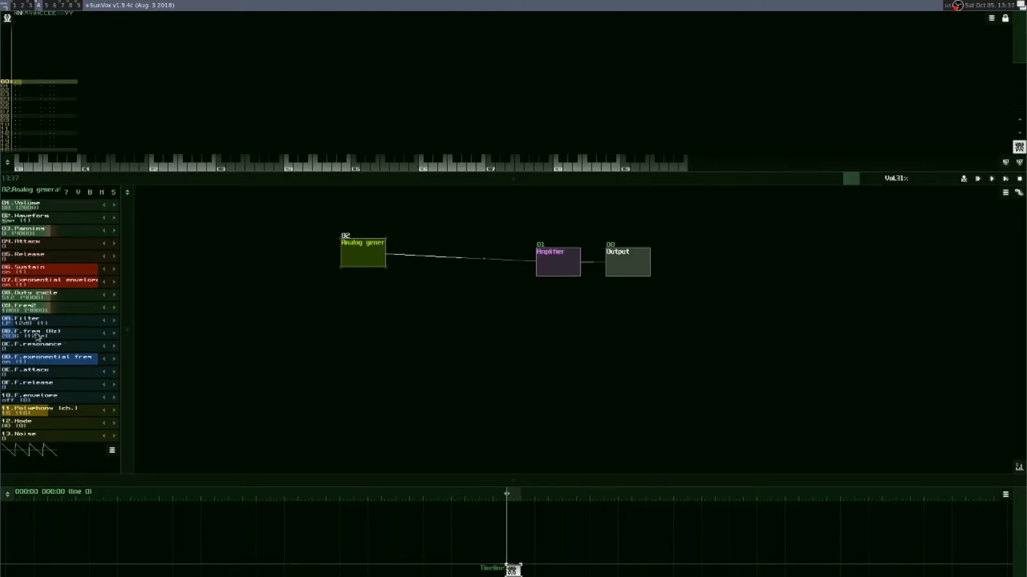
left_click_drag(64, 336, 23, 339)
left_click(36, 399)
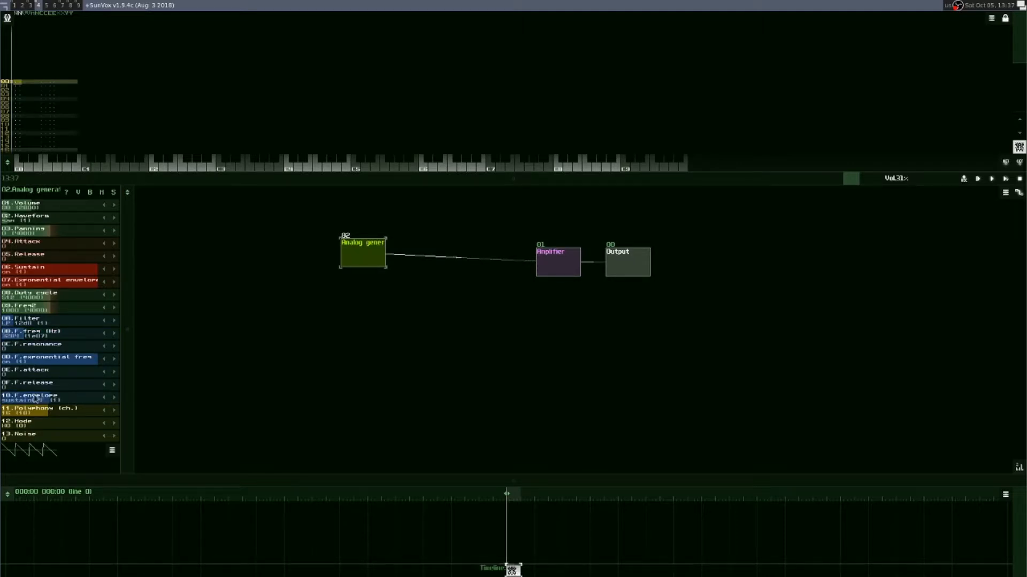
Step: Raise F.release to 142 and on to 217, playing notes to hear the filter decay
left_click_drag(17, 389, 60, 386)
key("b")
key("b")
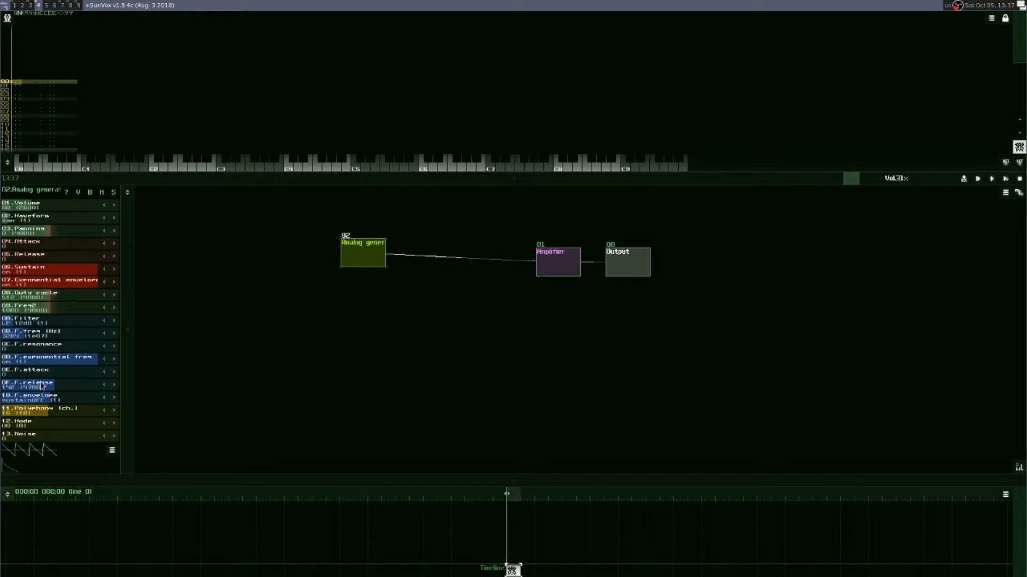
key("b")
left_click_drag(62, 388, 88, 391)
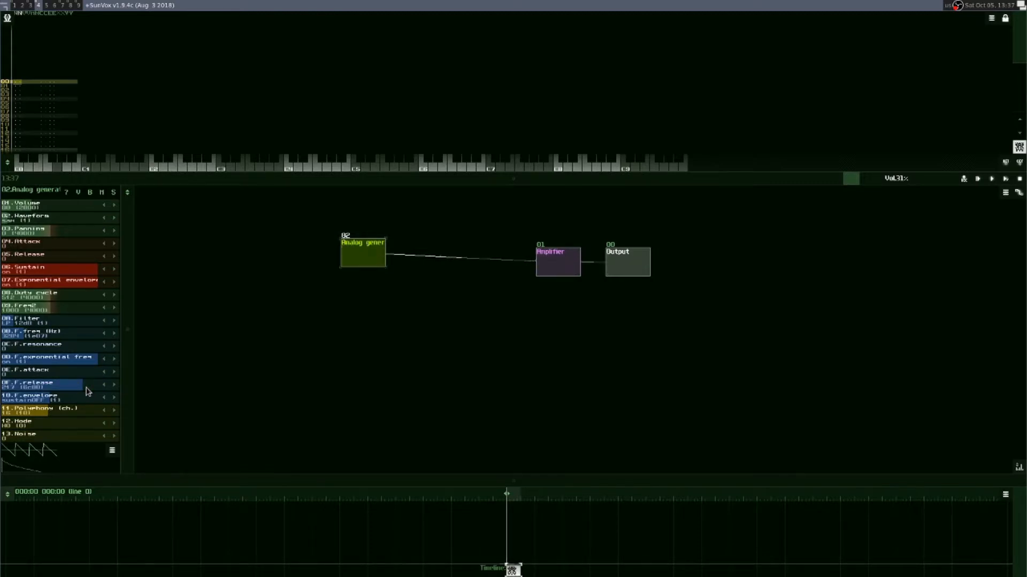
Step: Lower F.freq to about 2657 Hz with the filter envelope off, and set F.envelope back to sustainOFF
left_click_drag(79, 401, 24, 389)
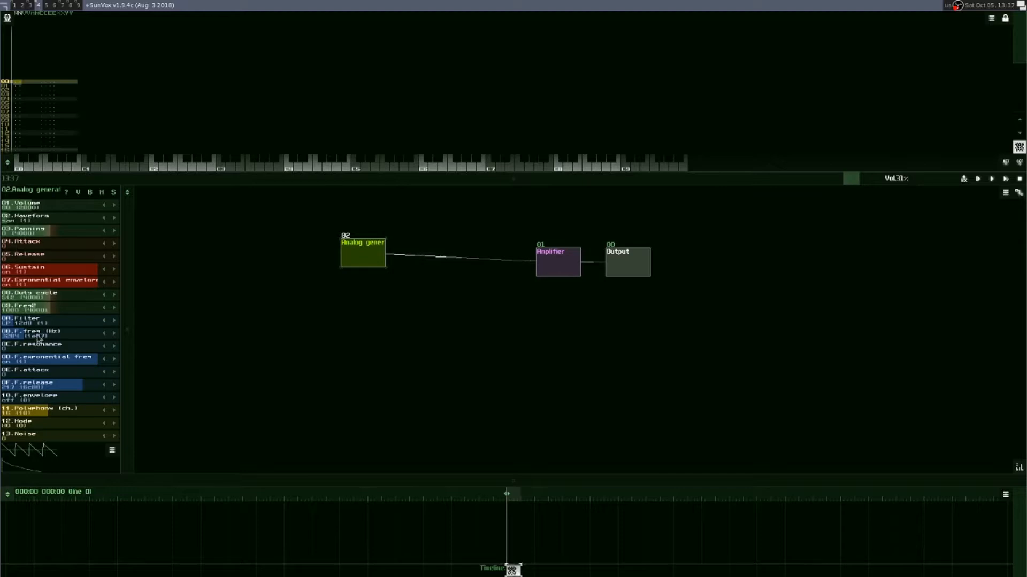
left_click_drag(34, 341, 60, 465)
left_click(116, 397)
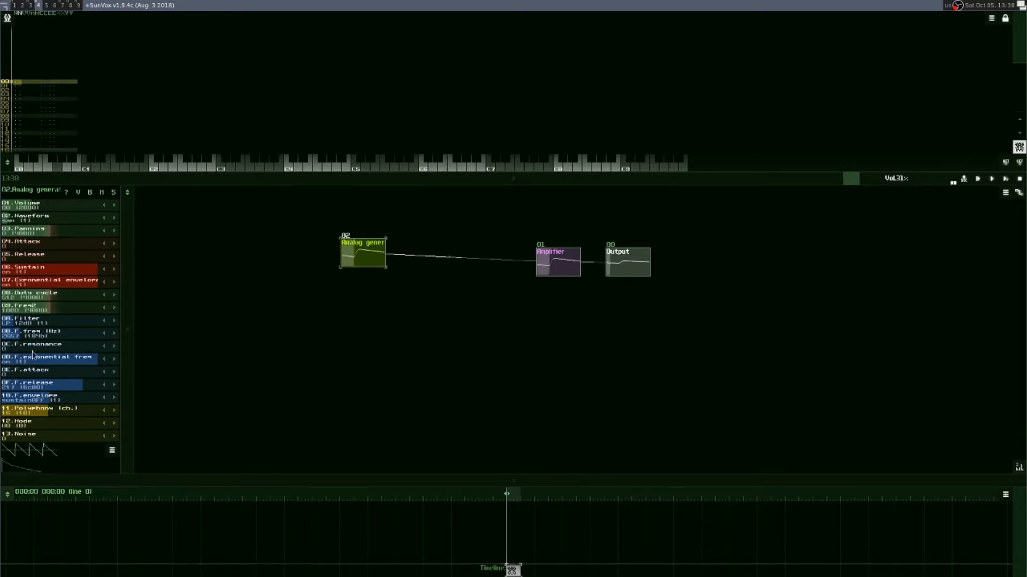
Step: Set the generator's F.release to 198 and raise F.resonance to about 1134
left_click(62, 386)
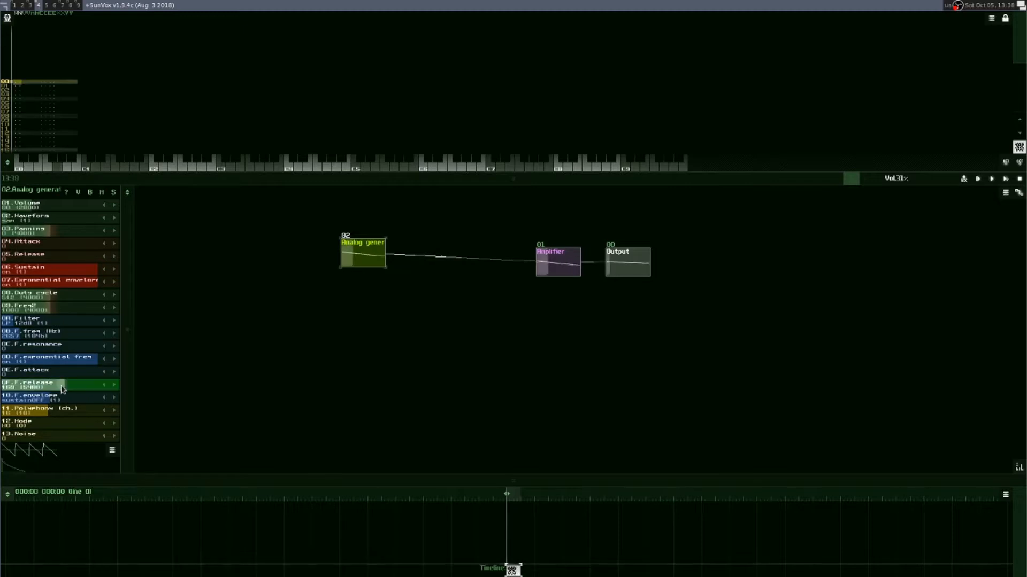
left_click_drag(62, 388, 75, 387)
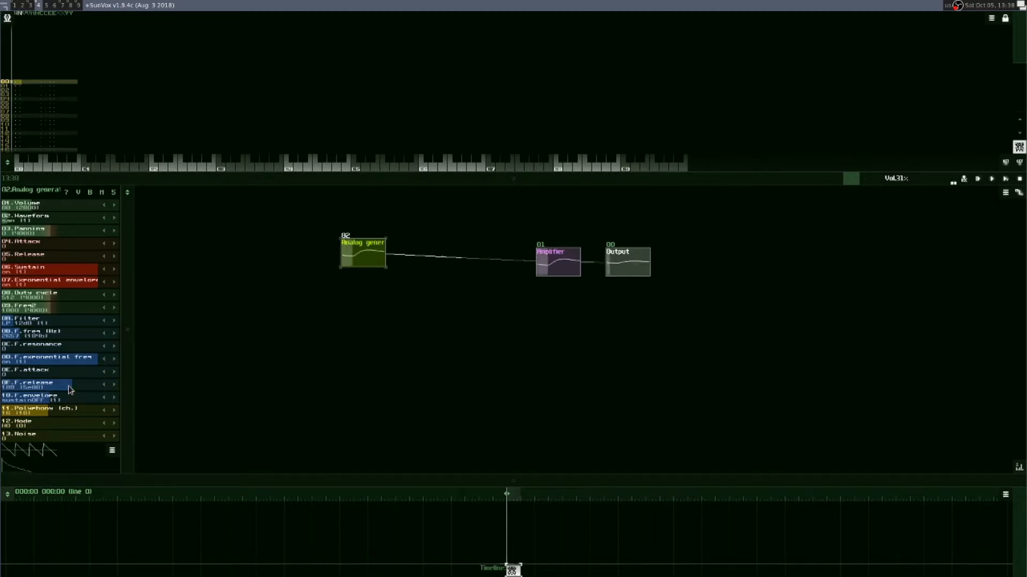
left_click(28, 350)
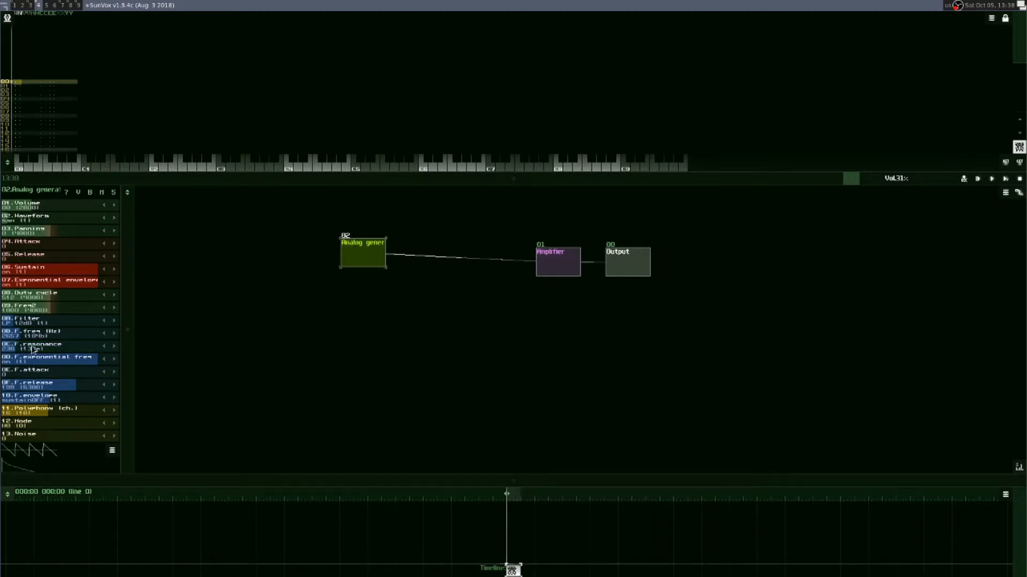
left_click_drag(41, 350, 68, 352)
left_click(50, 348)
Step: Sweep F.freq down to about 1400 Hz and back up to about 8355 Hz to hear the resonant filter
left_click_drag(28, 337, 16, 337)
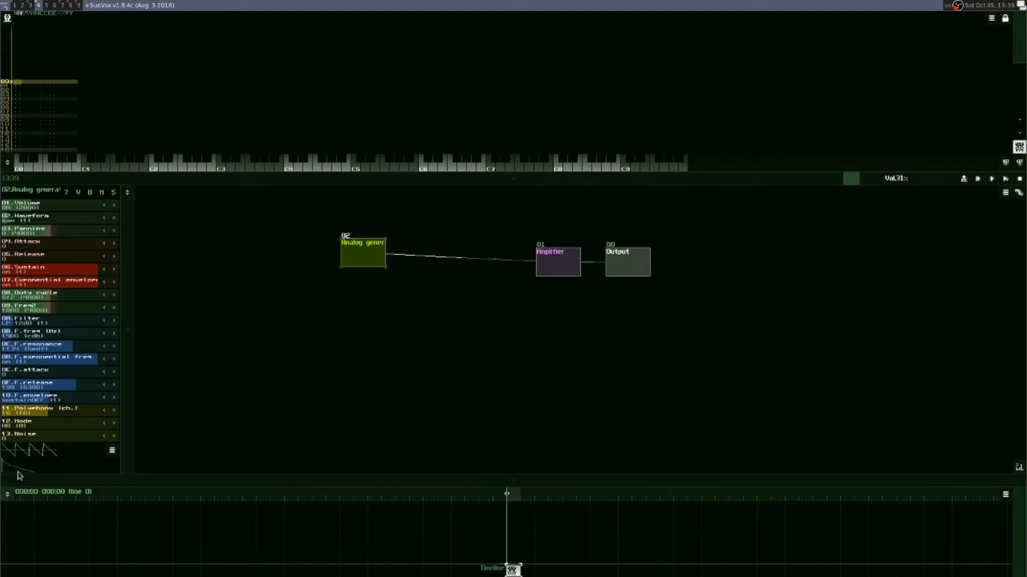
left_click_drag(19, 337, 28, 337)
left_click_drag(23, 336, 36, 338)
left_click_drag(37, 338, 85, 340)
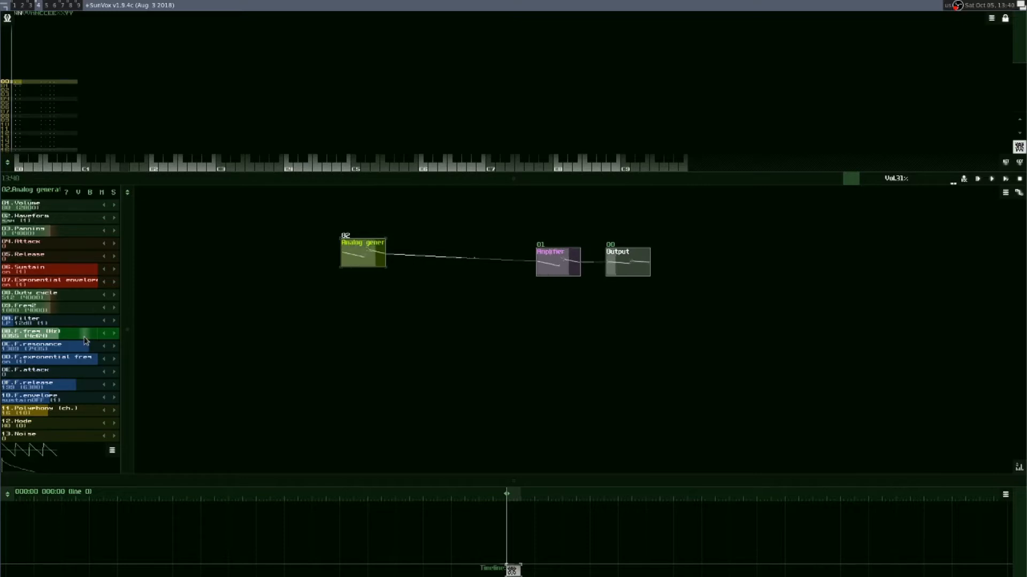
Step: Play several notes through the resonant filter and lower the Analog generator's F.freq between them
key("d")
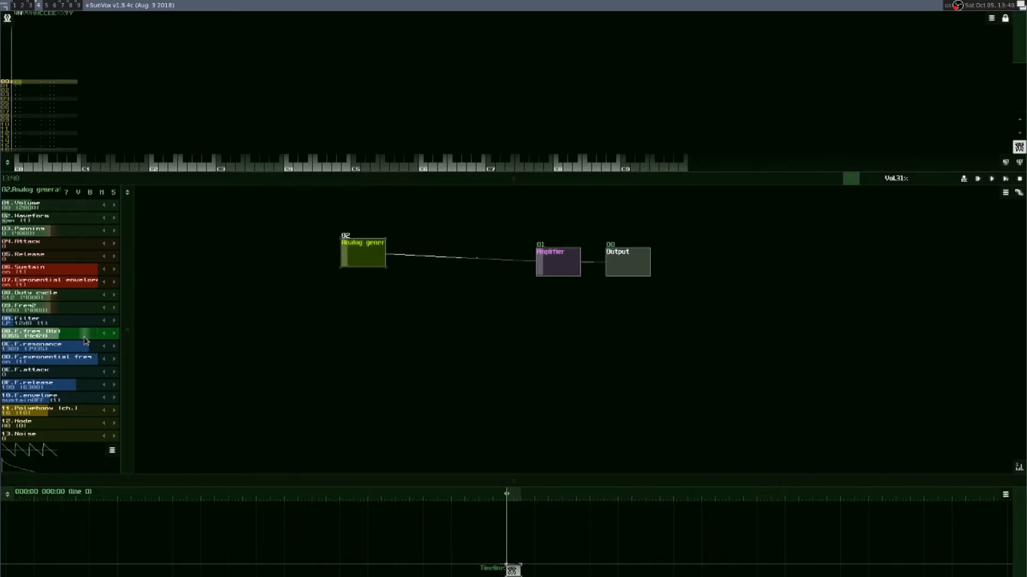
key("d")
key("v")
mouse_move(85, 340)
left_mouse_down()
mouse_move(75, 337)
mouse_move(89, 339)
mouse_move(74, 349)
left_mouse_up()
key("r")
key("v")
key("b")
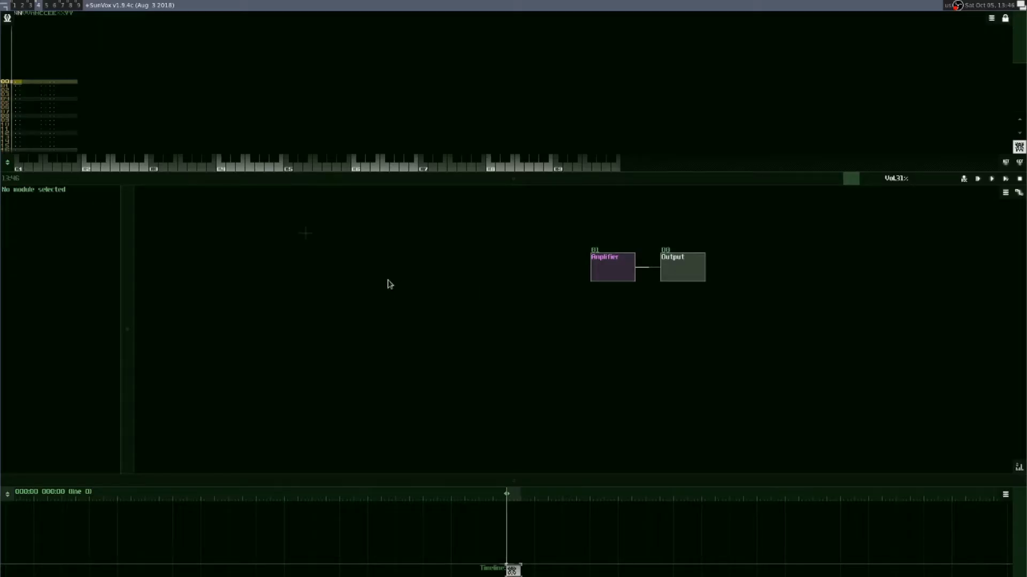
Step: Add a Kicker module feeding the Amplifier and raise its Release to about 435
double_click(373, 260)
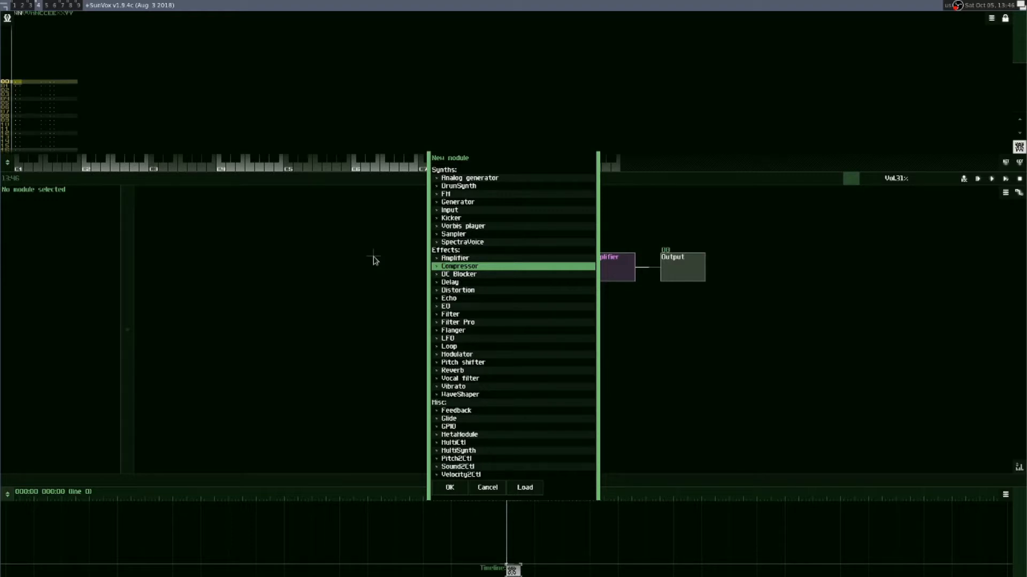
double_click(451, 218)
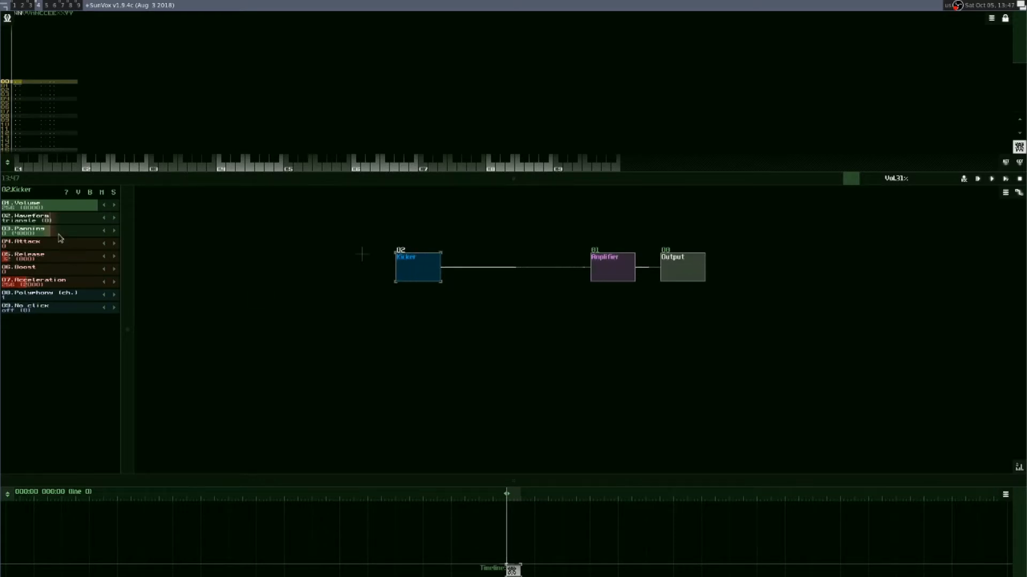
left_click(20, 260)
left_click_drag(20, 261, 95, 262)
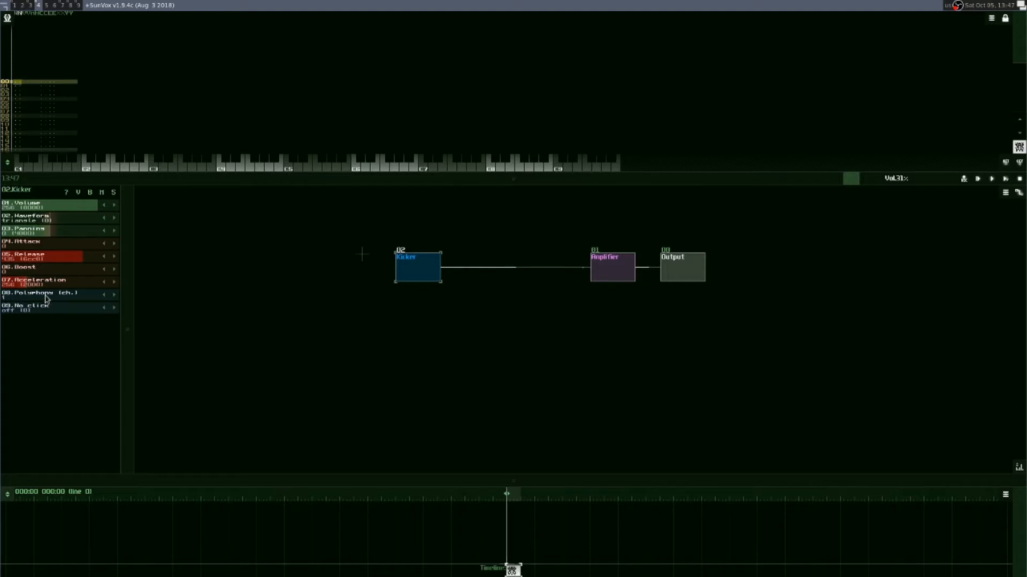
Step: Lower the Kicker's Acceleration to 0, playing repeated low notes before and after the change
key("z")
key("z")
key("z")
left_click_drag(54, 284, 22, 295)
key("z")
key("z")
key("z")
key("z")
key("z")
key("z")
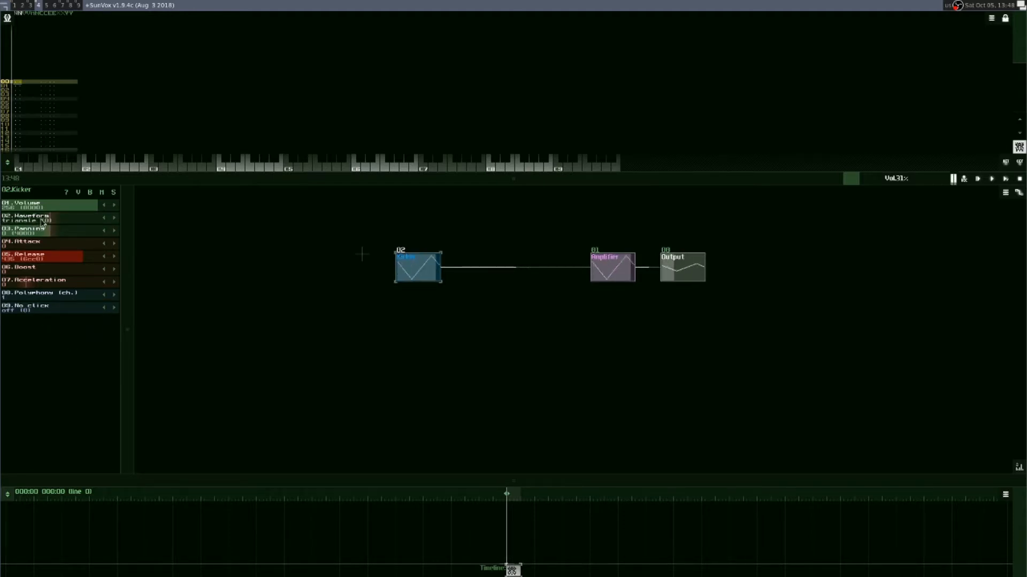
Step: Set the Kicker's Waveform to sin and lower its Volume to about 187, testing with a note
left_click(113, 219)
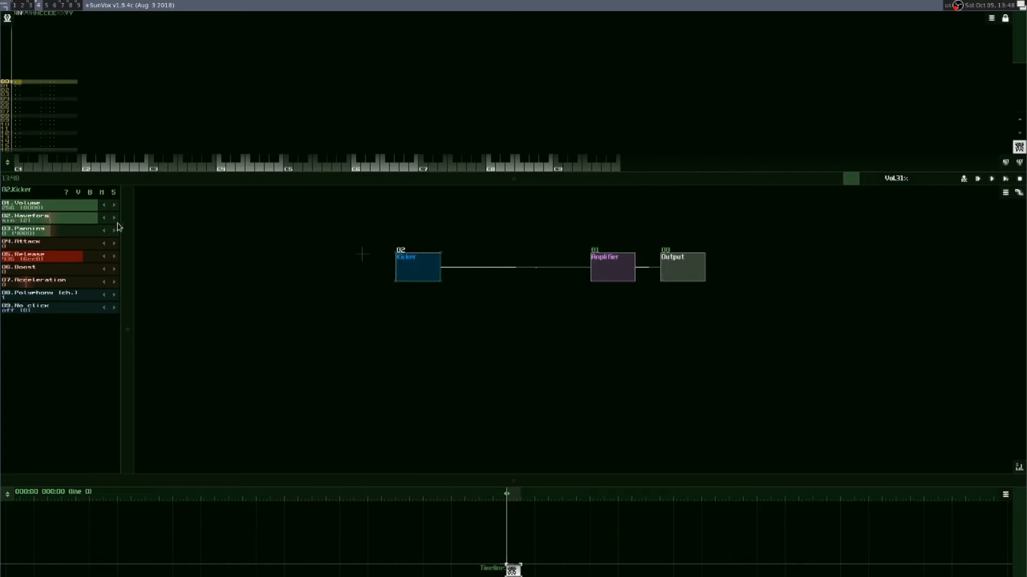
key("b")
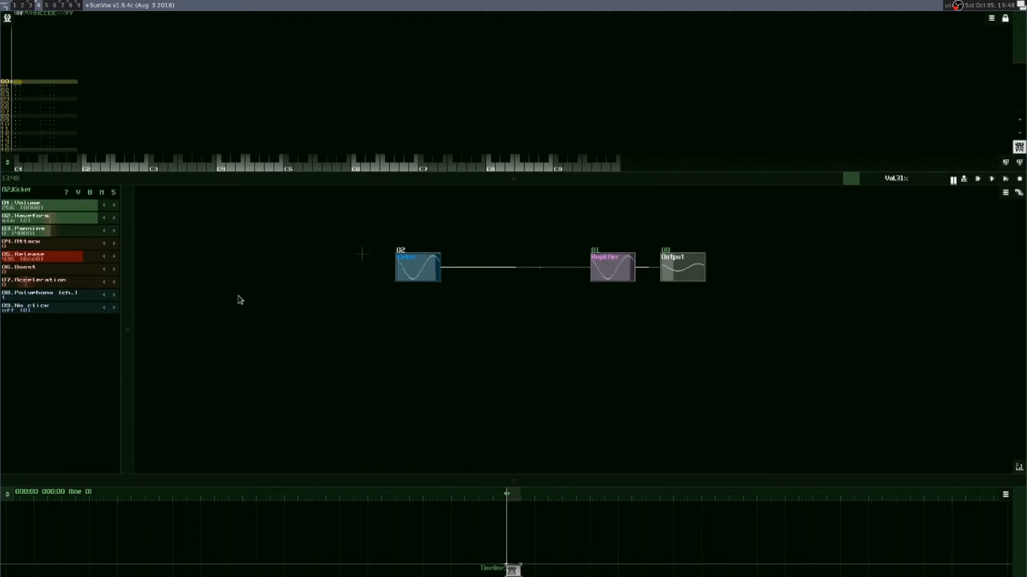
left_click_drag(94, 208, 67, 209)
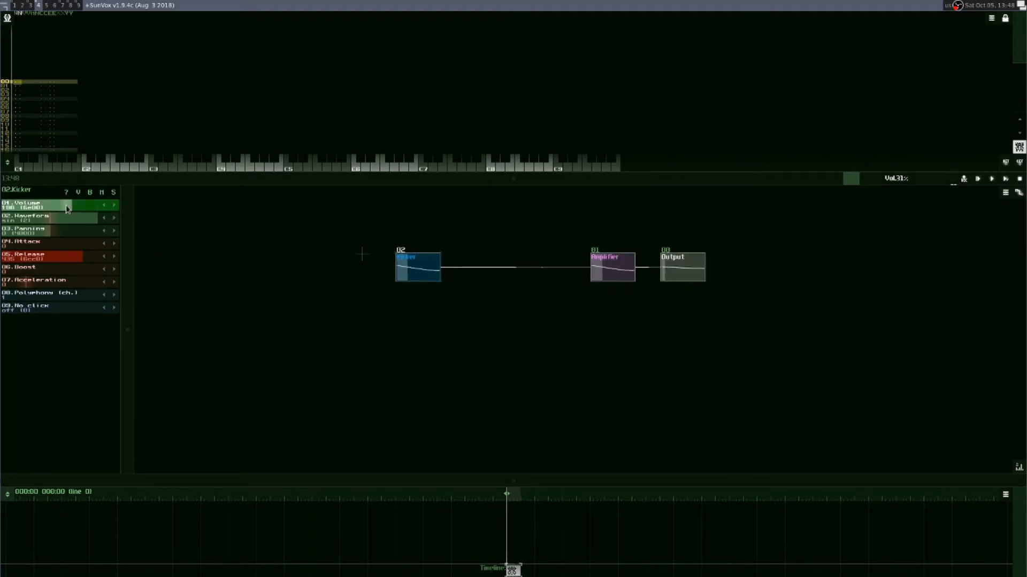
Step: Turn the Kicker's No click option on and play a run of notes to hear it
left_click(115, 309)
key("b")
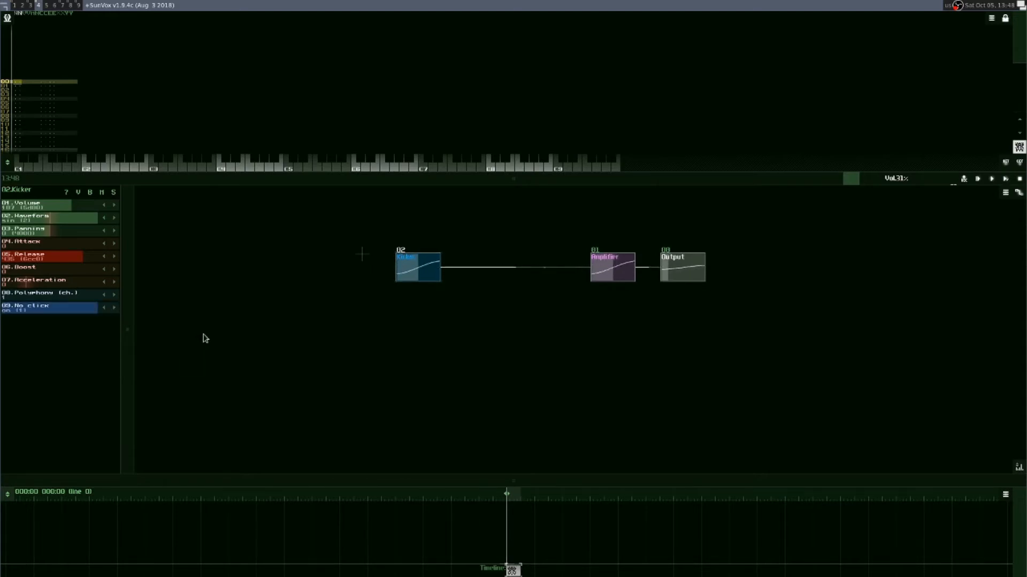
key("t")
key("t")
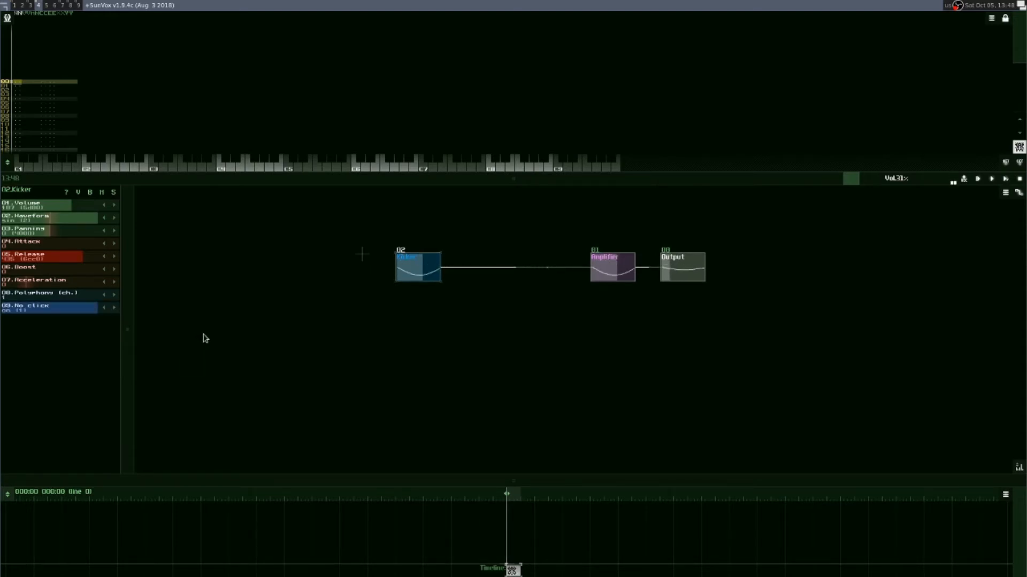
key("w")
key("q")
key("b")
key("q")
Step: Compare the Kicker's sound with No click off and back on by playing notes in each state
left_click(104, 309)
key("b")
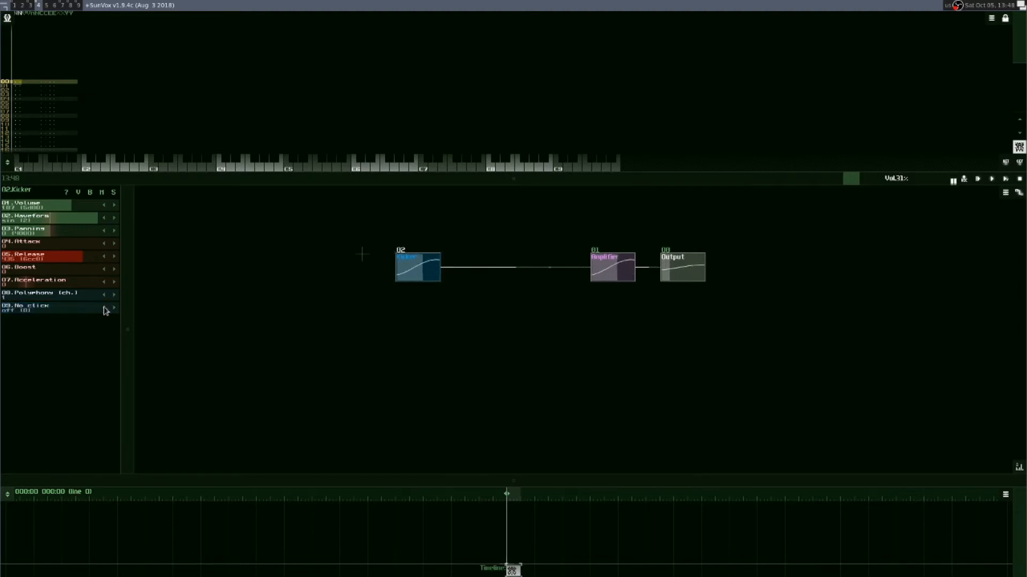
key("q")
left_click(113, 308)
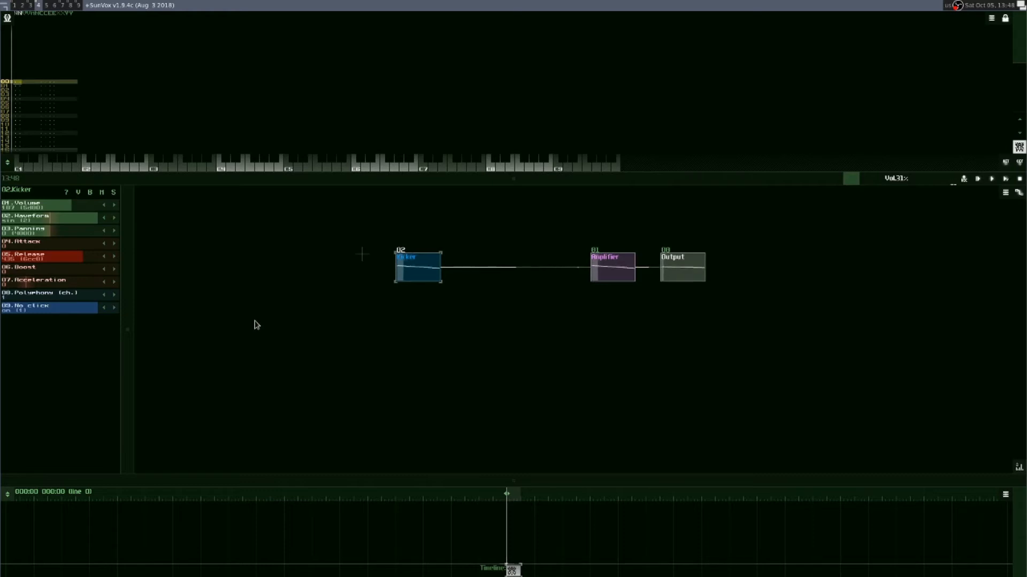
key("b")
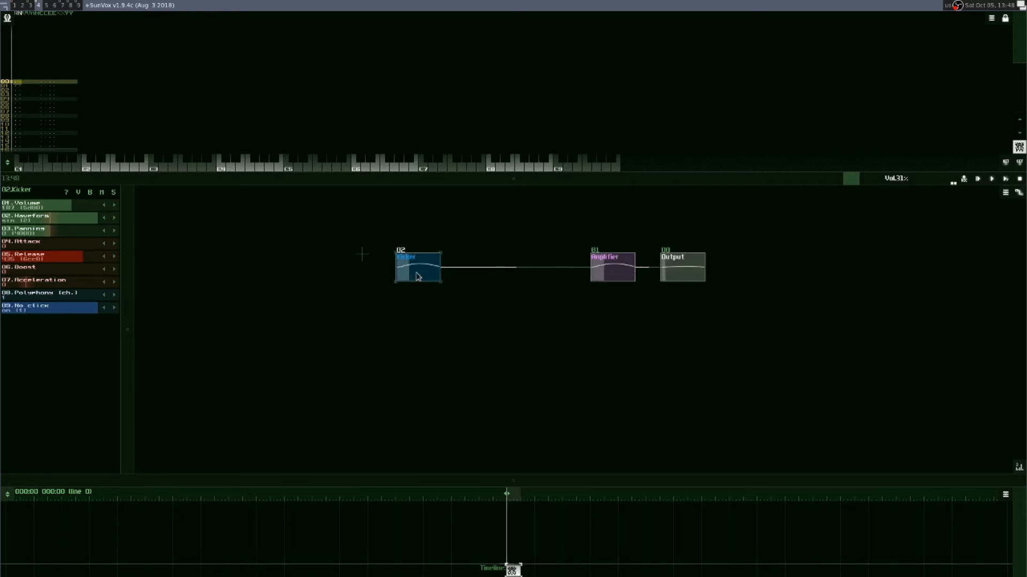
key("b")
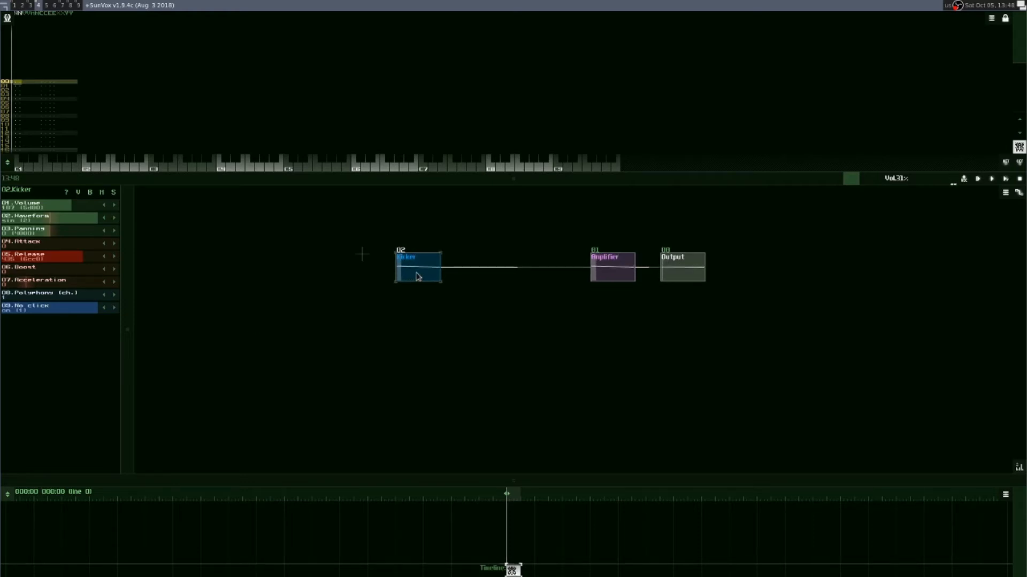
key("z")
Step: Delete the Kicker module and add an Analog generator connected to the Amplifier in its place
key("Delete")
key("Return")
double_click(390, 272)
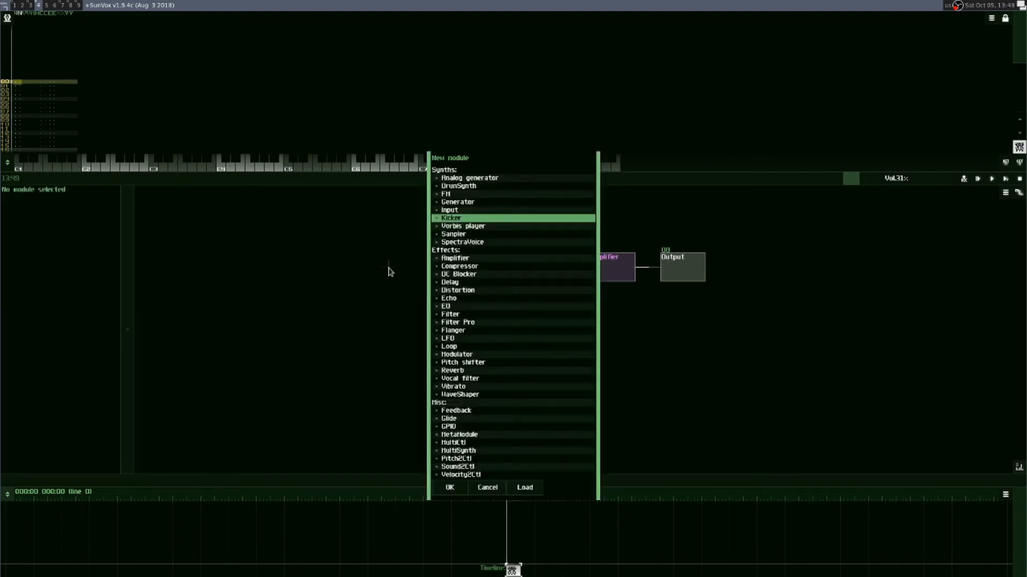
double_click(463, 178)
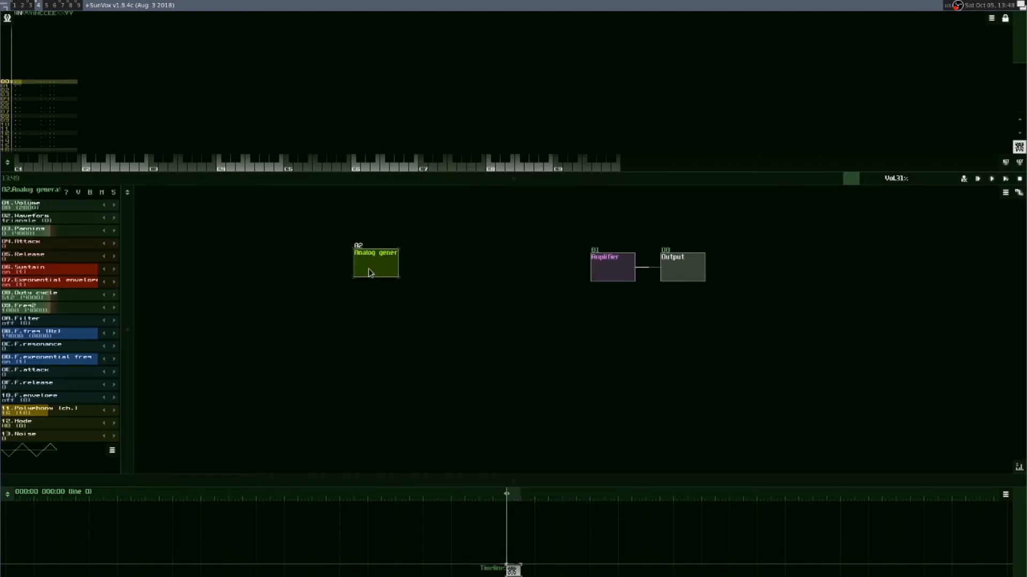
left_click_drag(369, 272, 413, 273)
Step: Set the Analog generator's Waveform to sin
left_click(114, 218)
left_click(113, 218)
left_click(113, 217)
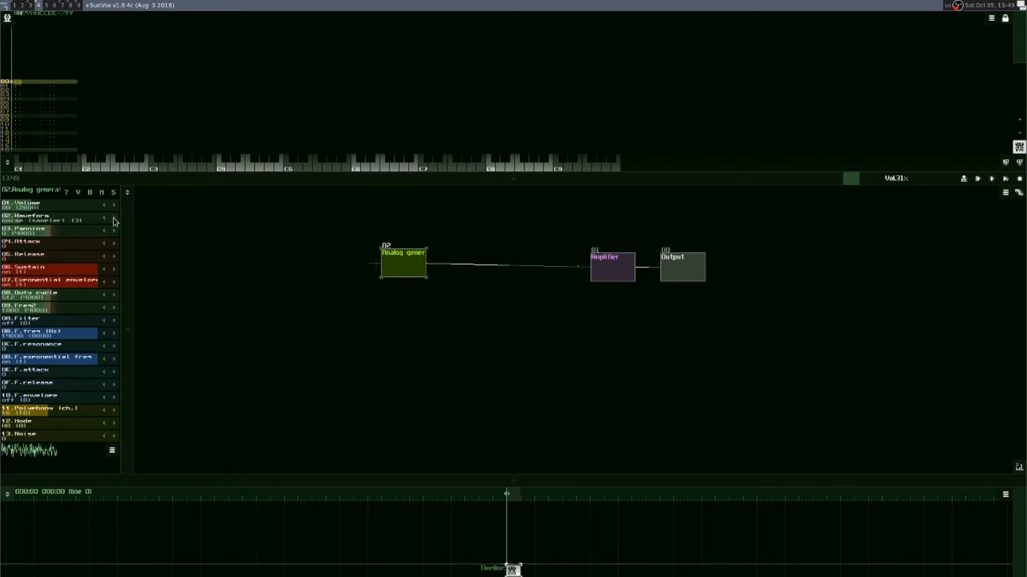
left_click(114, 217)
left_click(113, 218)
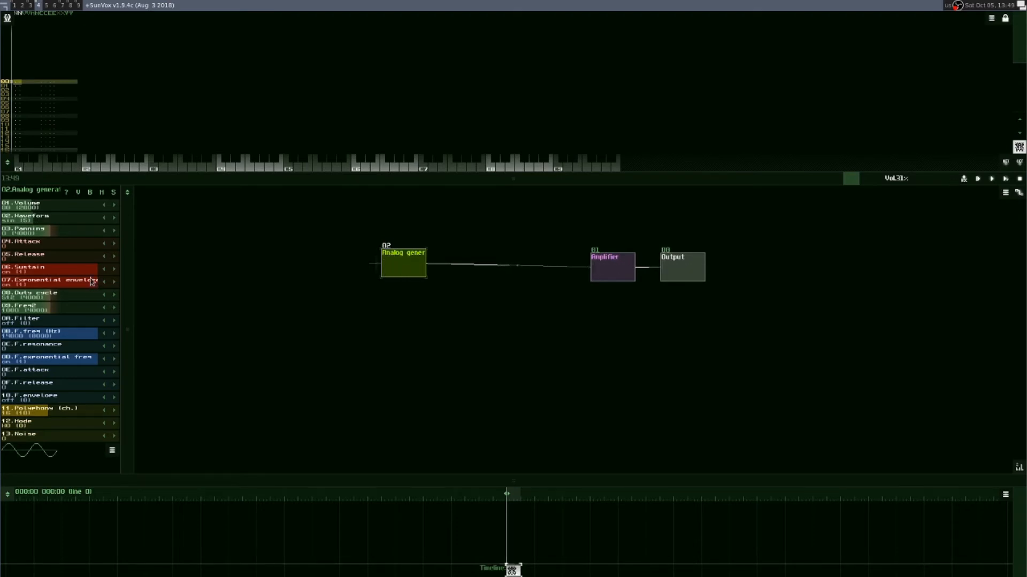
Step: Shape the sine bass with Sustain off, Polyphony 1 and Release about 238, and adjust its Volume
left_click_drag(93, 272, 113, 262)
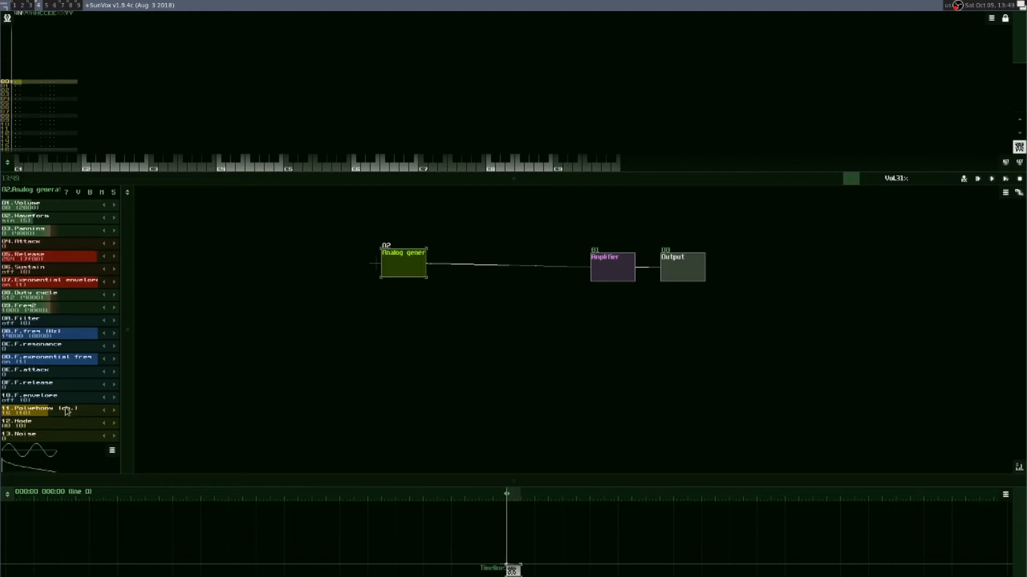
left_click_drag(75, 412, 10, 412)
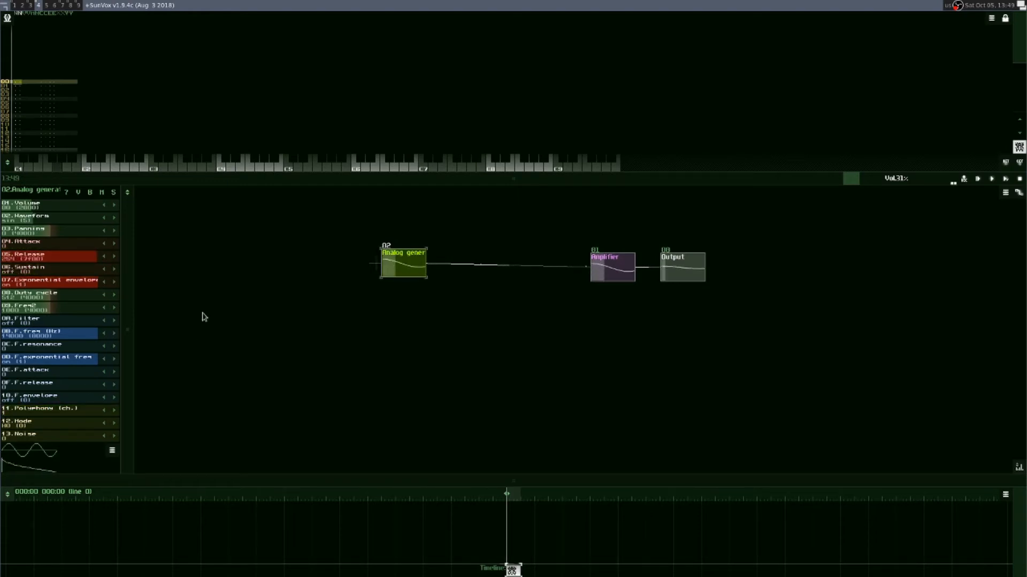
mouse_move(81, 263)
left_mouse_down()
mouse_move(56, 263)
mouse_move(71, 262)
left_mouse_up()
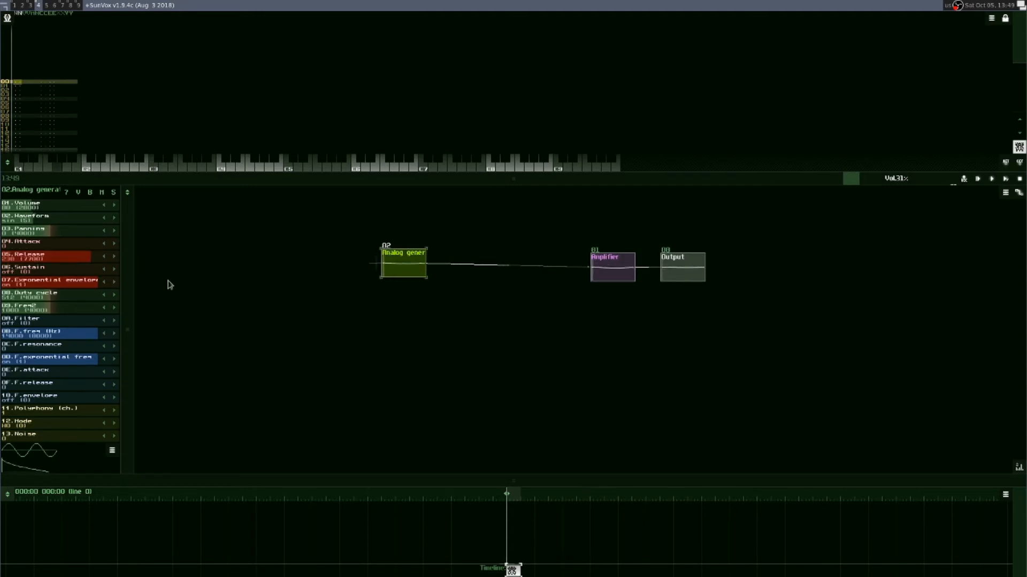
left_click_drag(62, 206, 59, 208)
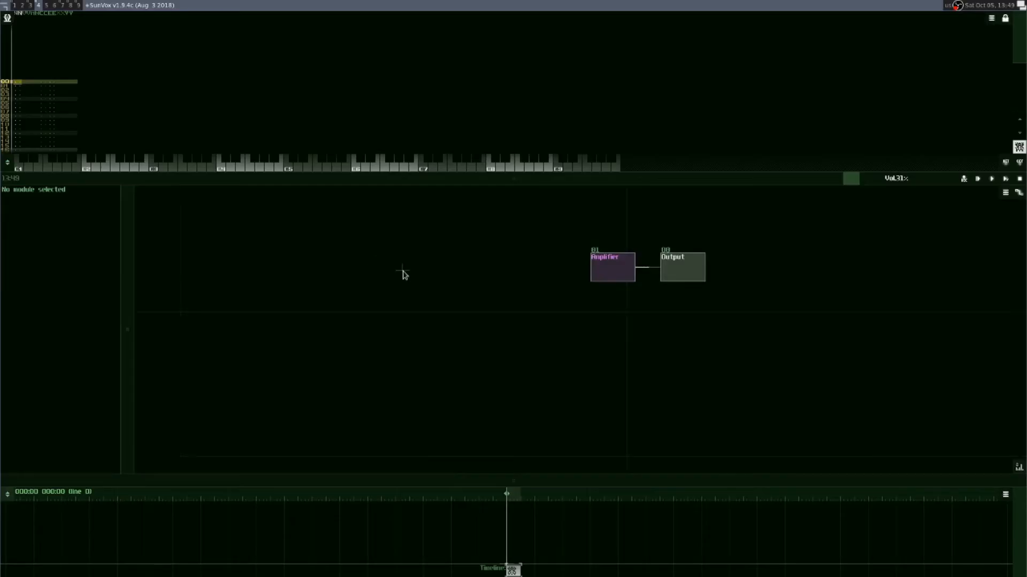
Step: Add a new Analog generator for the bass guitar, connect it to the Amplifier and align it with the chain
double_click(401, 273)
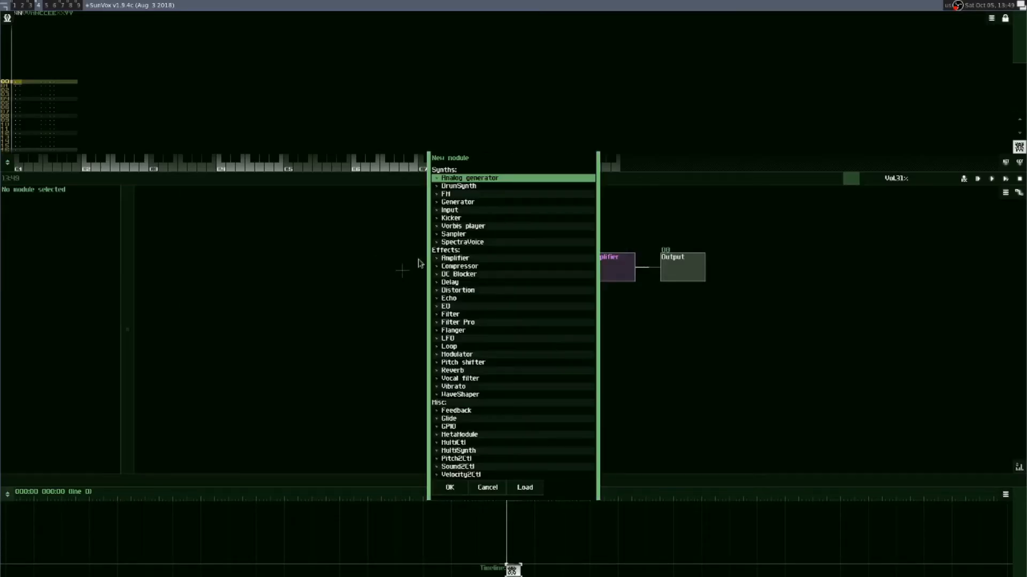
double_click(470, 184)
left_click_drag(391, 271, 611, 269)
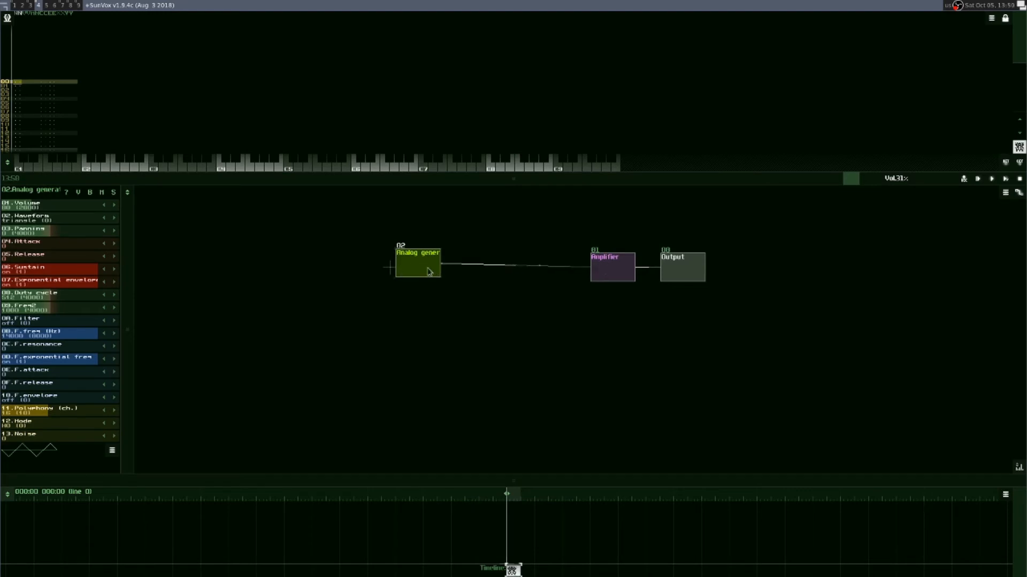
left_click_drag(428, 271, 442, 277)
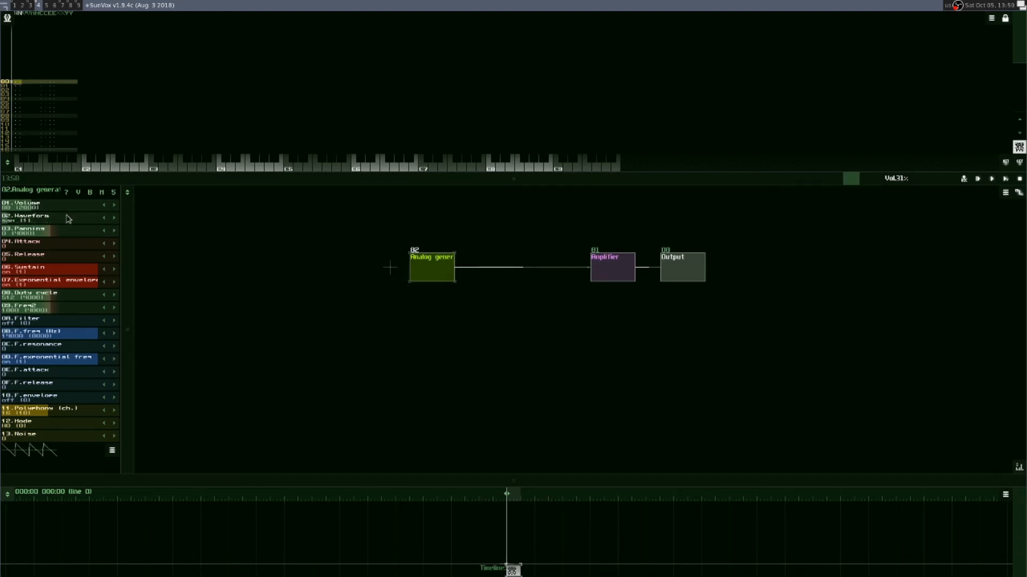
Step: Set the generator's Filter to LP 12dB and give it a decay with Sustain off and Release 215
left_click(105, 321)
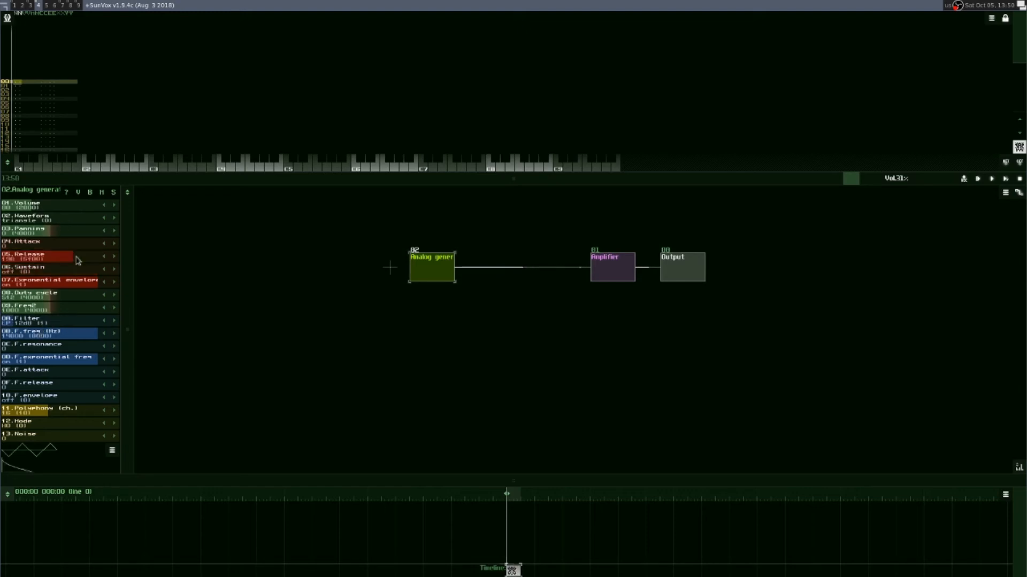
key("z")
left_click_drag(78, 261, 88, 260)
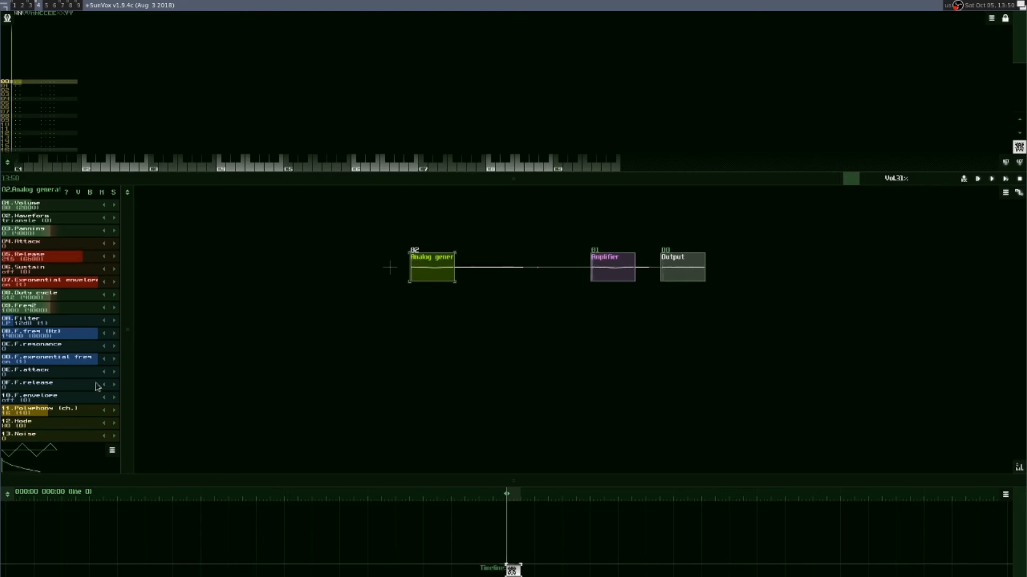
Step: Set the generator's Polyphony to 1 and play notes to hear the triangle sound
left_click_drag(92, 413, 43, 412)
key("z")
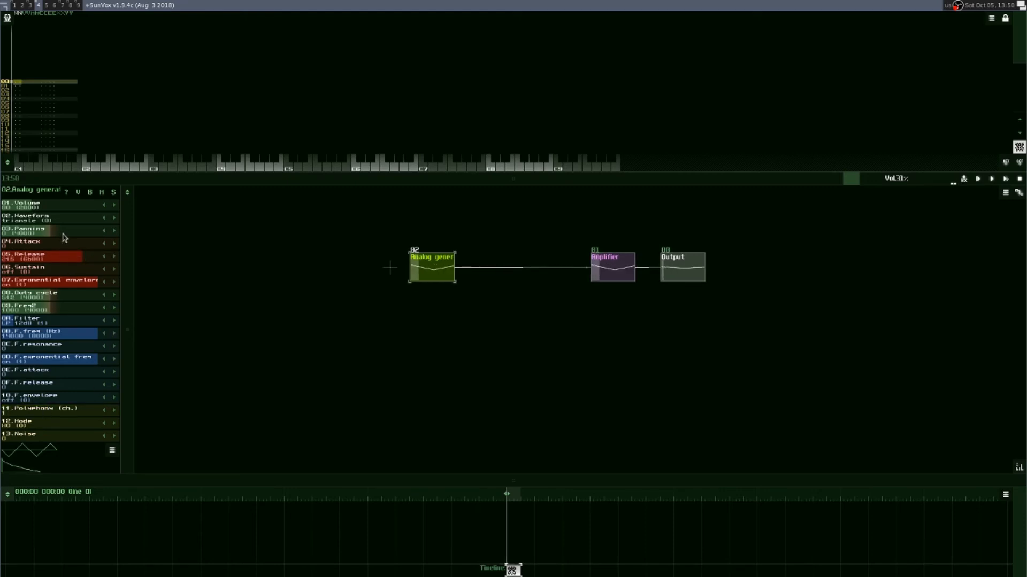
key("z")
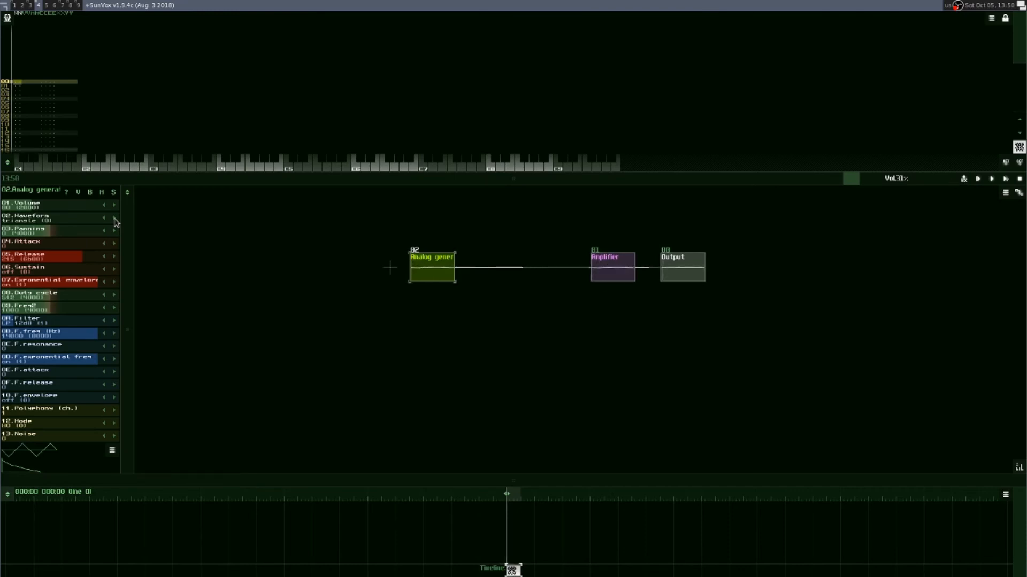
Step: Set the Waveform to saw and lower F.freq to about 1800 Hz, testing with notes and shifting the keyboard octave
left_click(114, 218)
left_click_drag(54, 334, 22, 334)
key("z")
key("d")
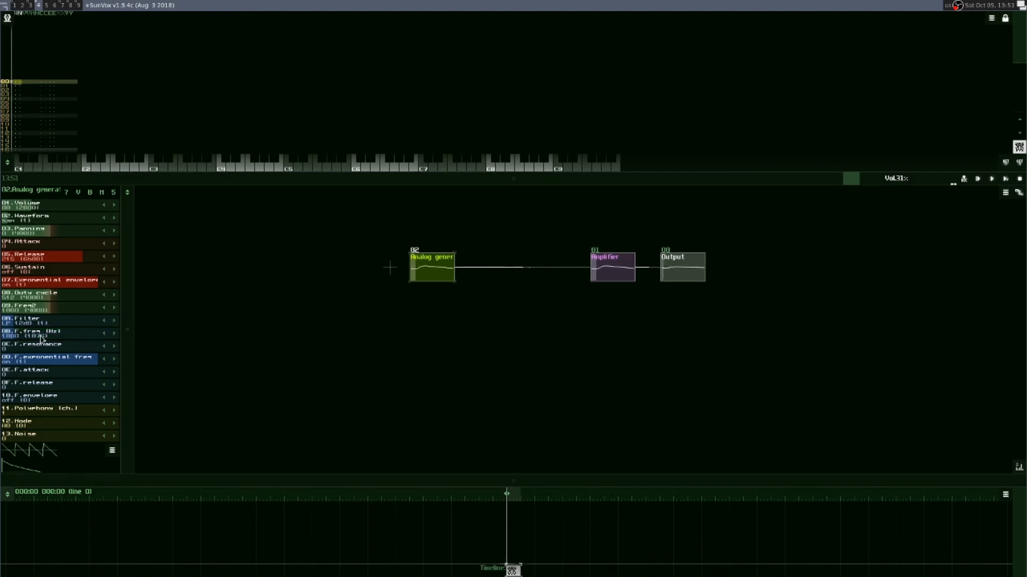
key("z")
key("z")
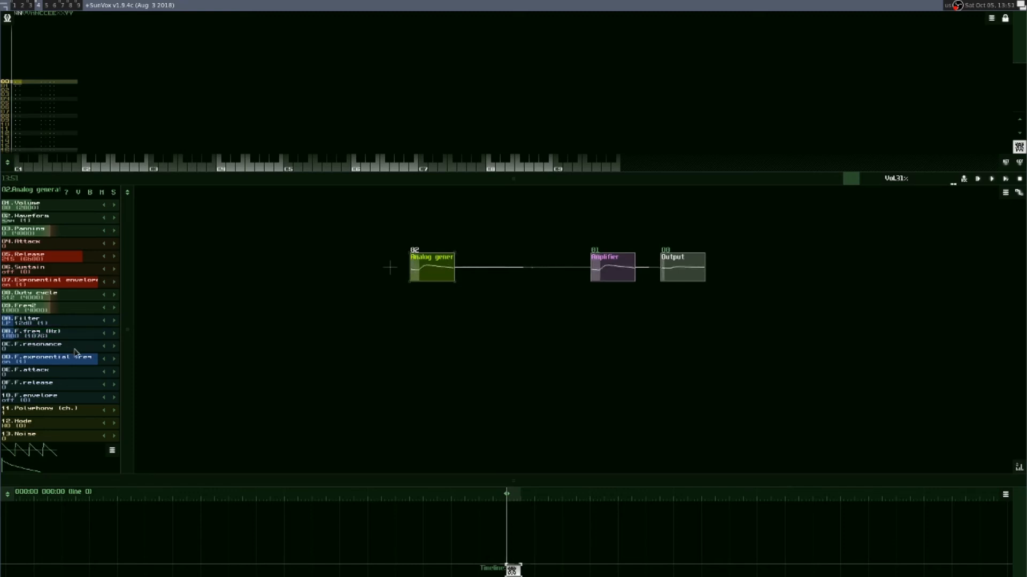
key("F1")
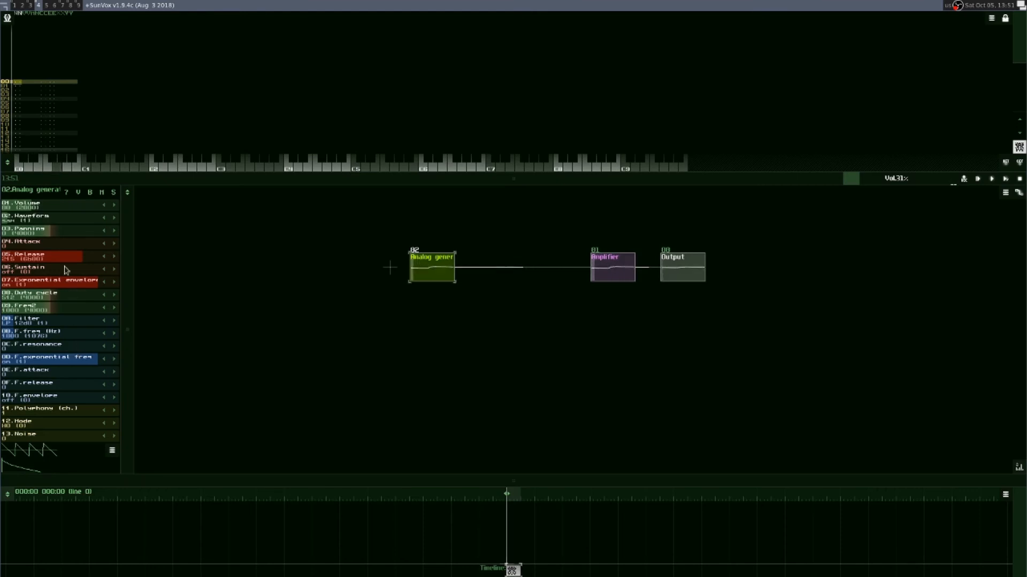
Step: Lower F.freq to about 1020 Hz while trying the square waveform, return to saw, and raise Volume to 151
left_click(115, 218)
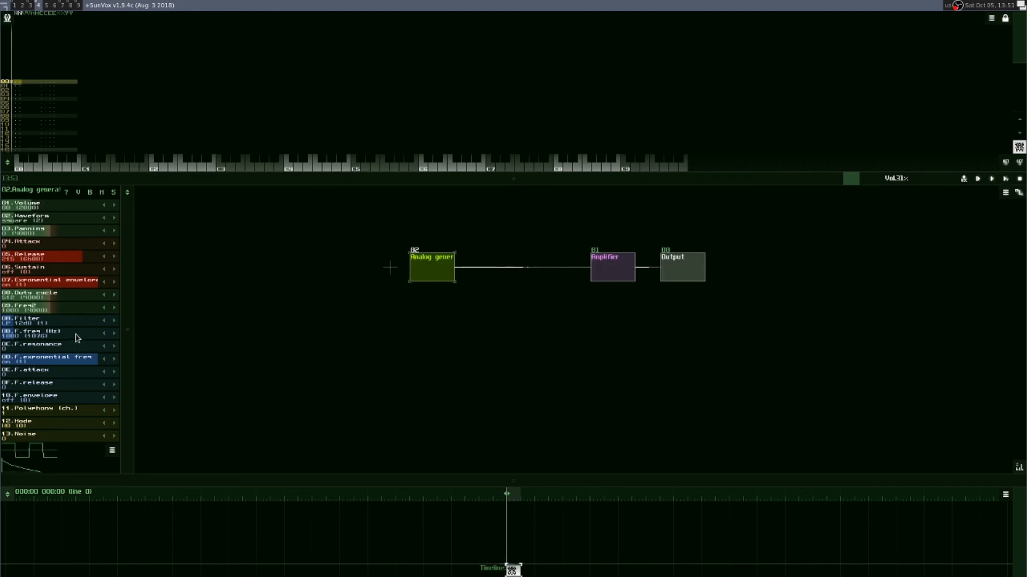
left_click_drag(75, 337, 69, 336)
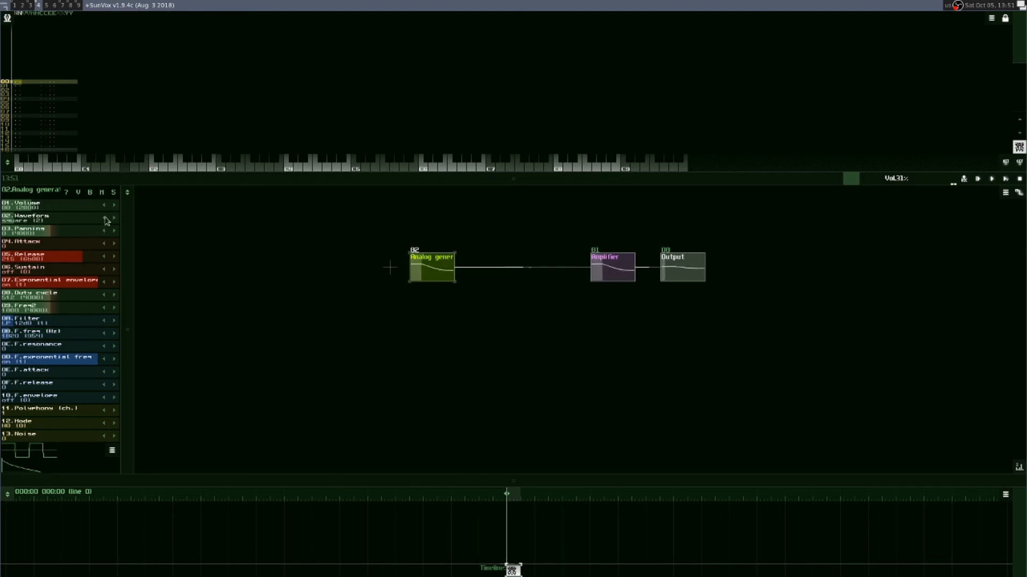
left_click(104, 218)
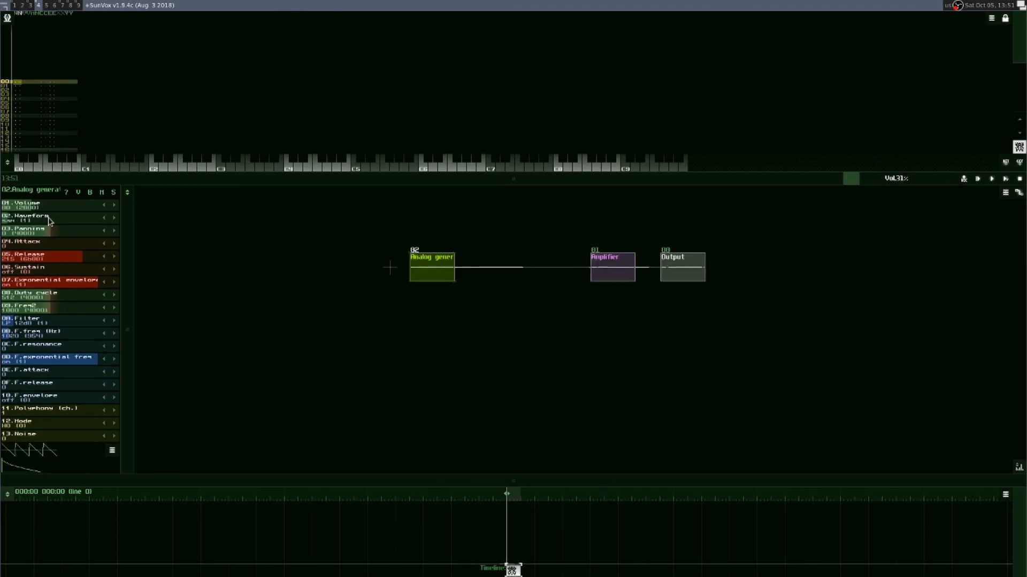
left_click_drag(49, 206, 65, 207)
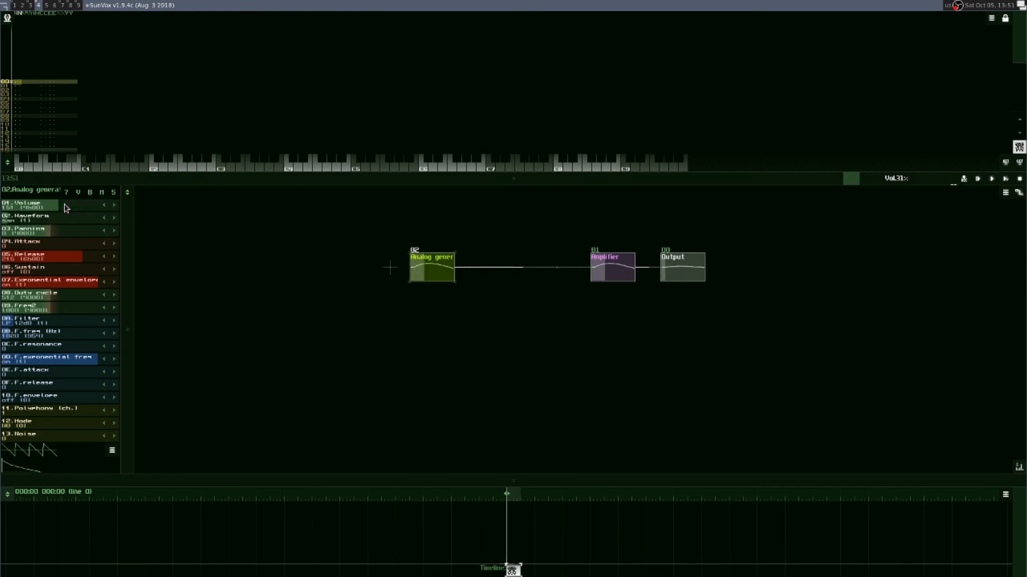